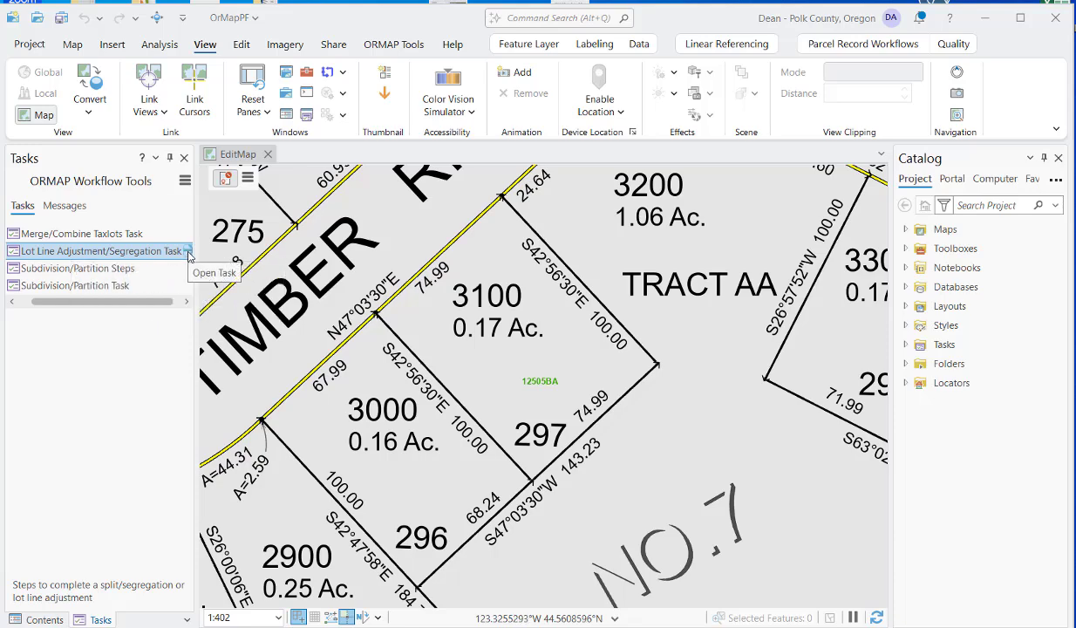
Start the Lot Line Adjustment/Segregation task, entering a test name for its new record and setting the record type to Segregation
click(188, 252)
click(143, 324)
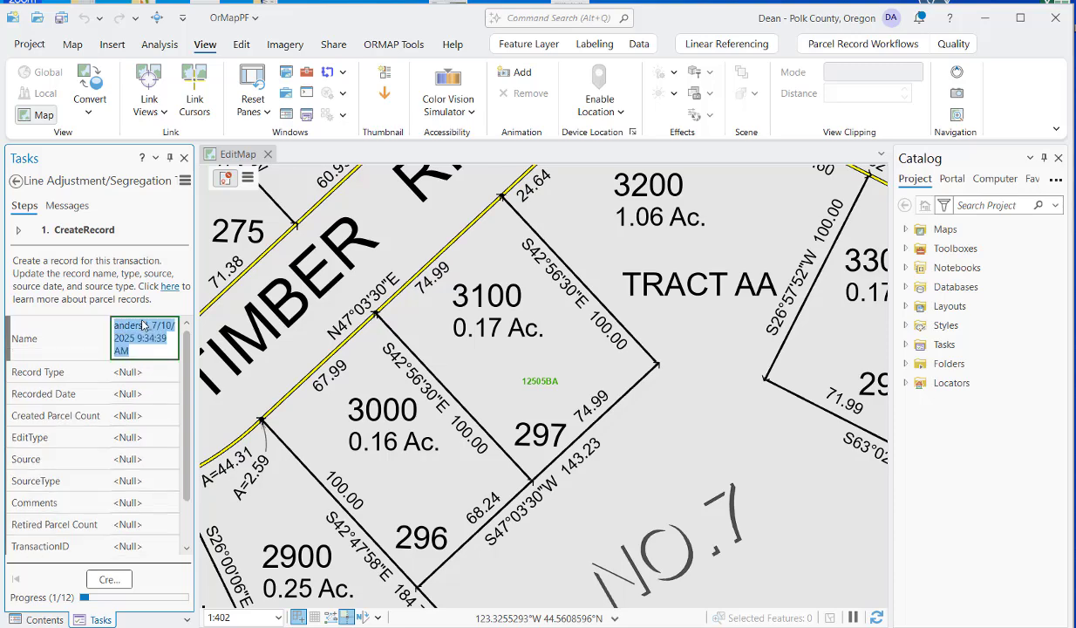
text(Dean Test)
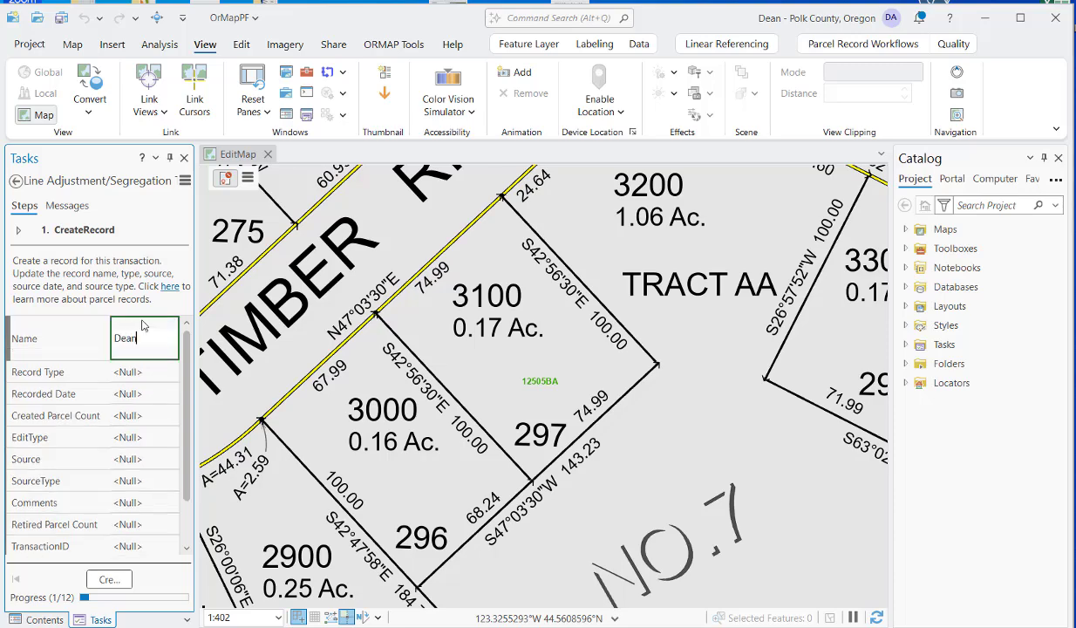
click(127, 349)
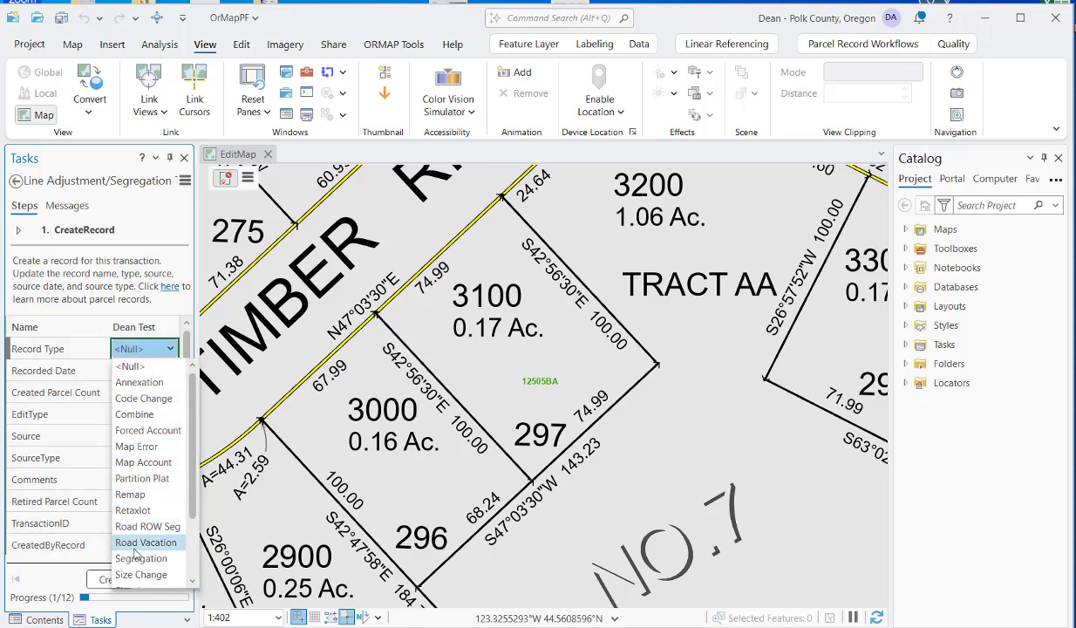
scroll(150, 549, down, 1)
click(153, 512)
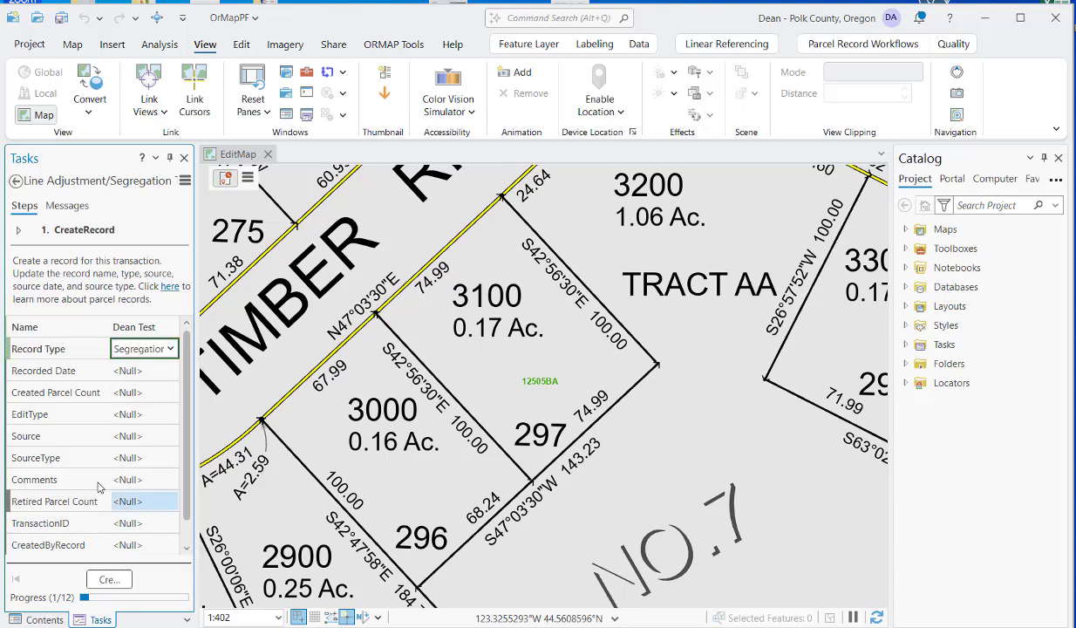
Set the record's source to 22033 and its source type to Survey, and create the record
click(142, 436)
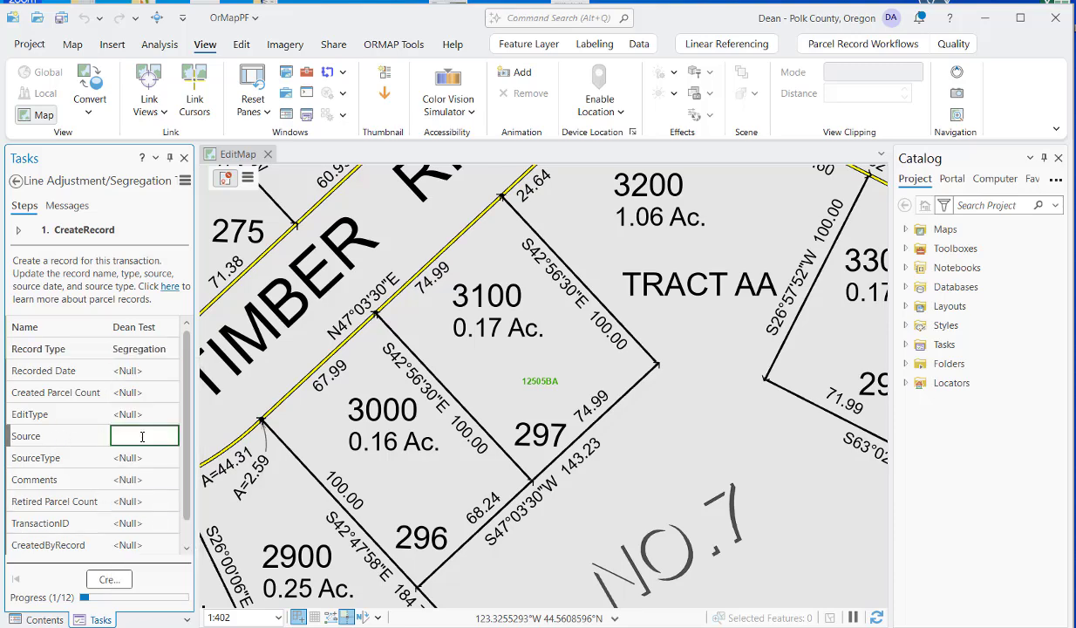
text(22033)
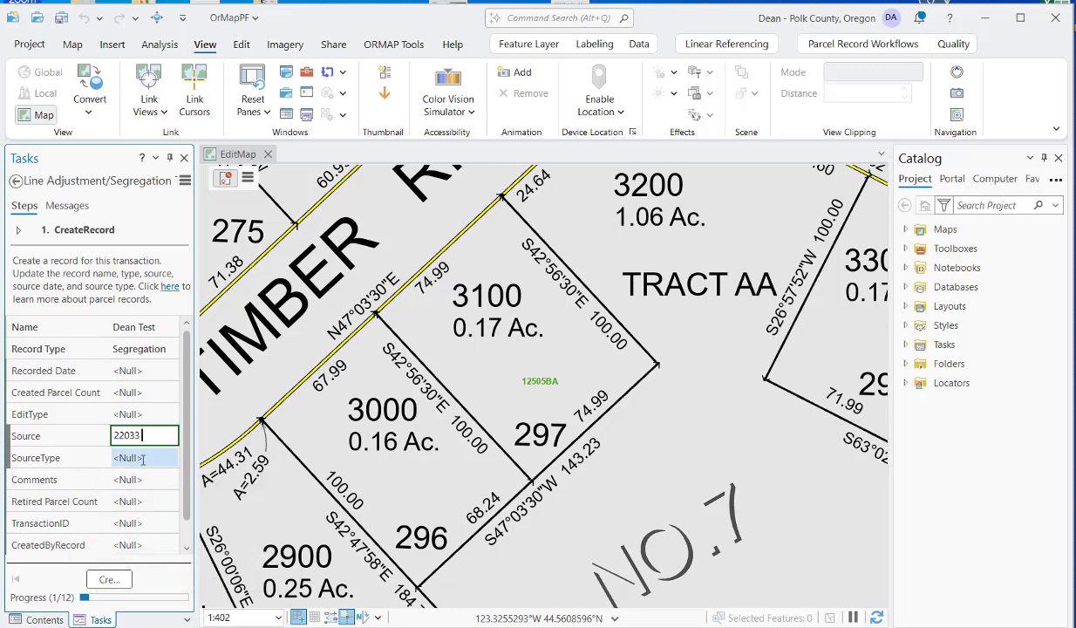
click(142, 458)
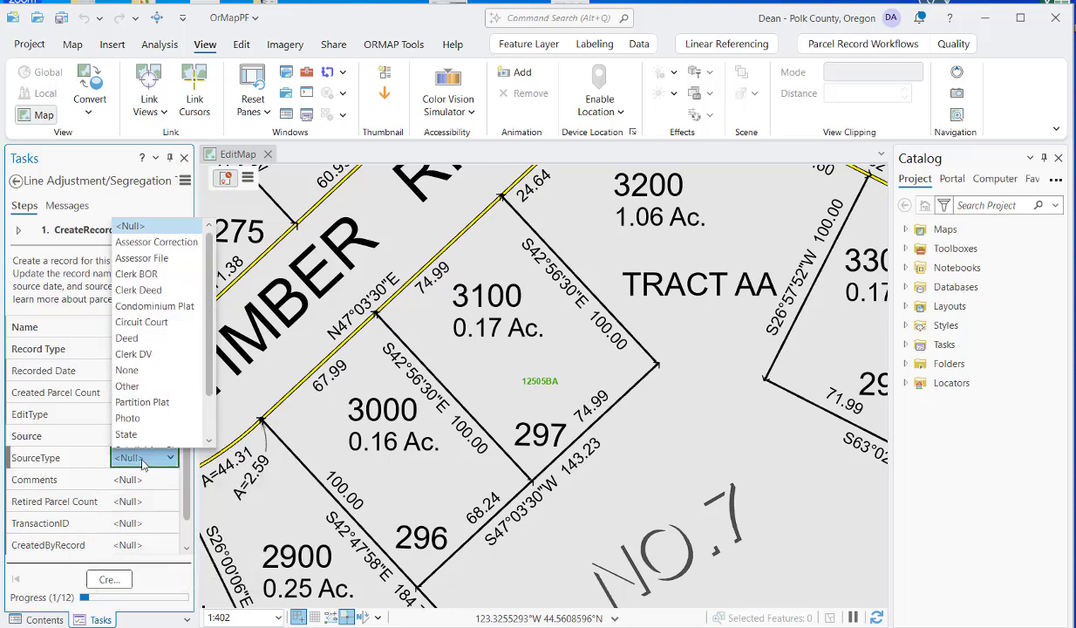
scroll(157, 371, up, 1)
scroll(152, 384, down, 1)
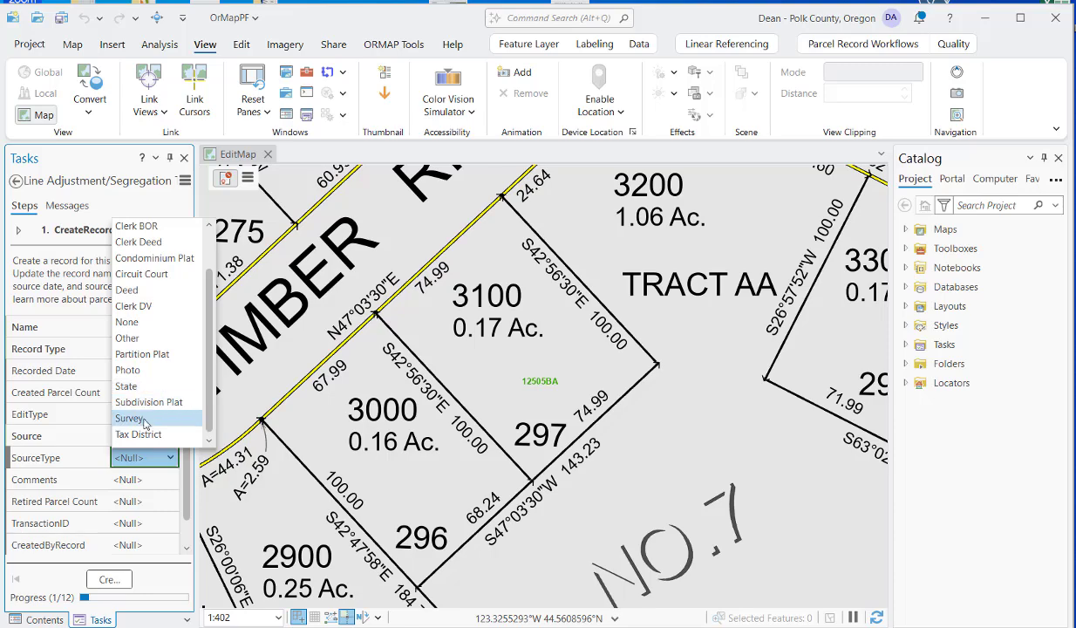
click(140, 419)
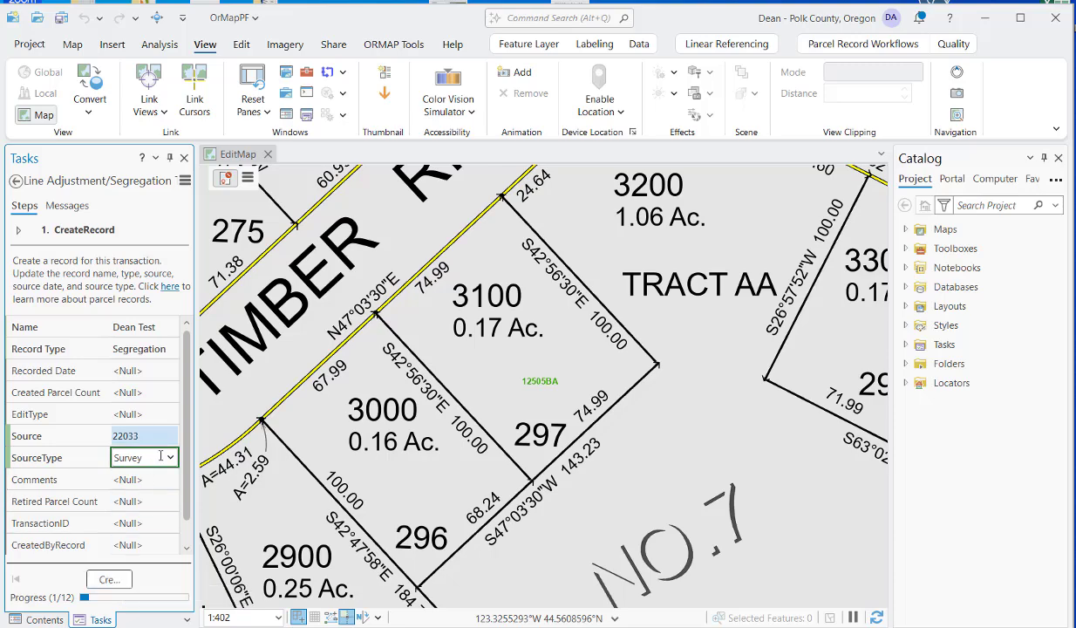
click(165, 429)
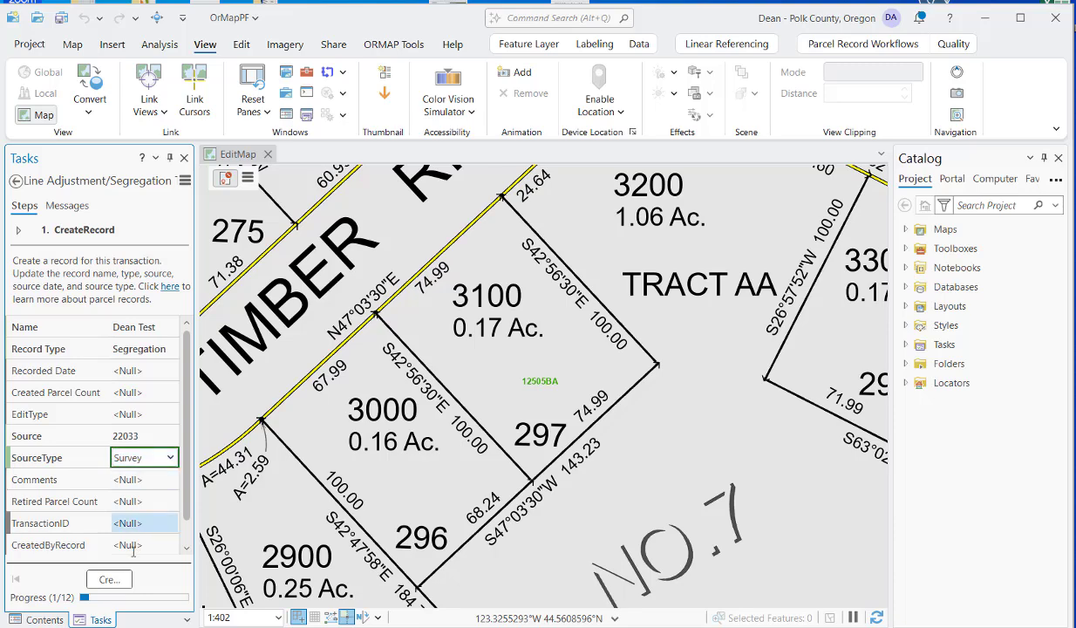
click(109, 578)
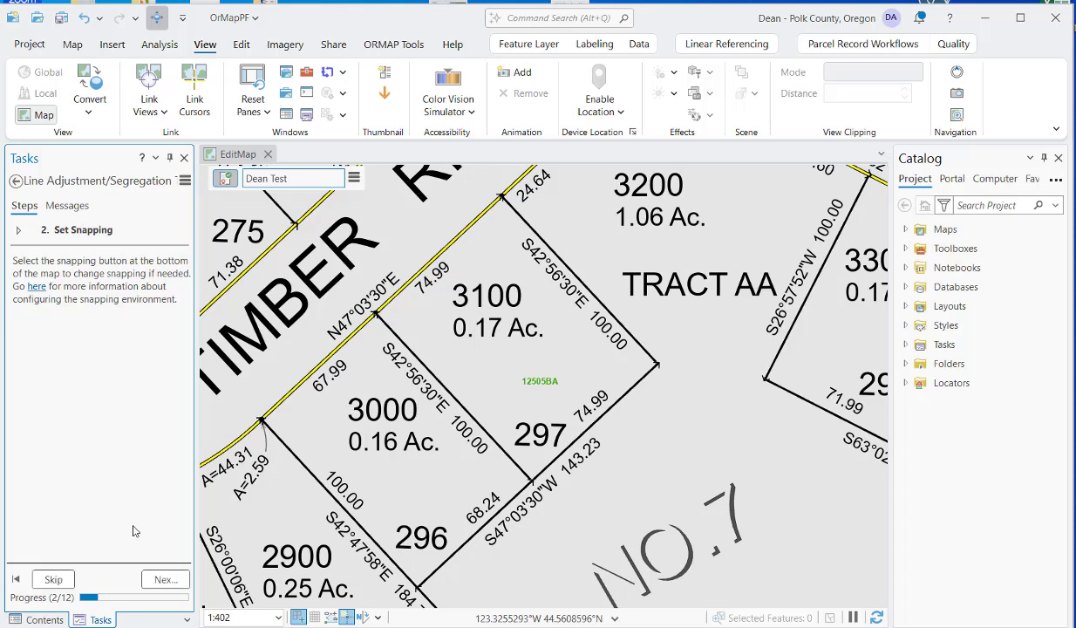
Proceed past the snapping and ground-to-grid settings without changes, and select taxlot 3100 as the parent taxlot
click(166, 580)
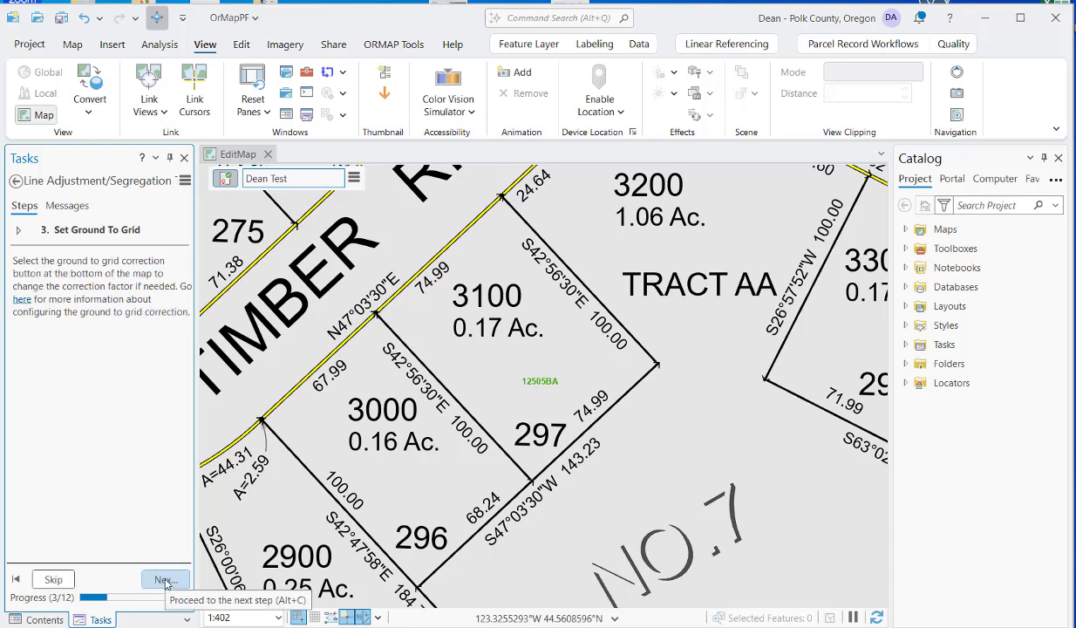
click(162, 579)
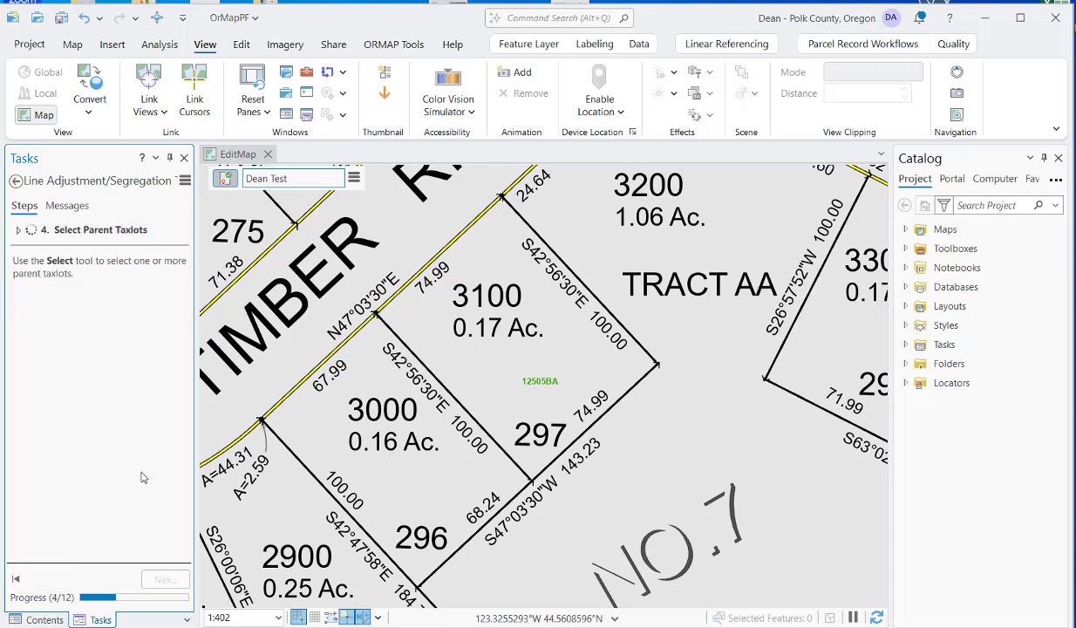
click(473, 359)
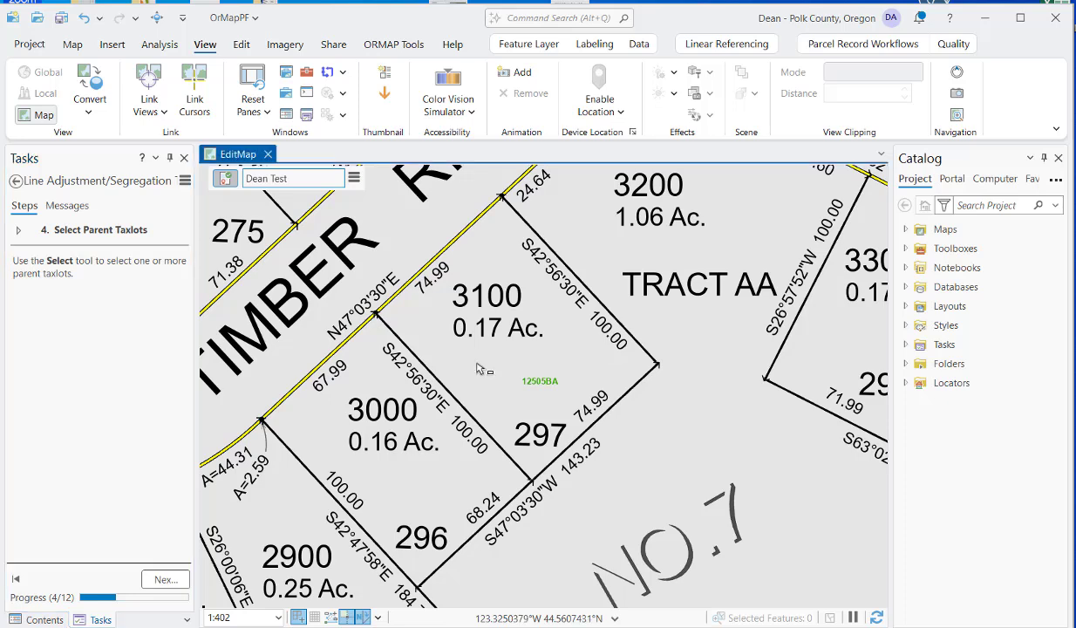
click(163, 579)
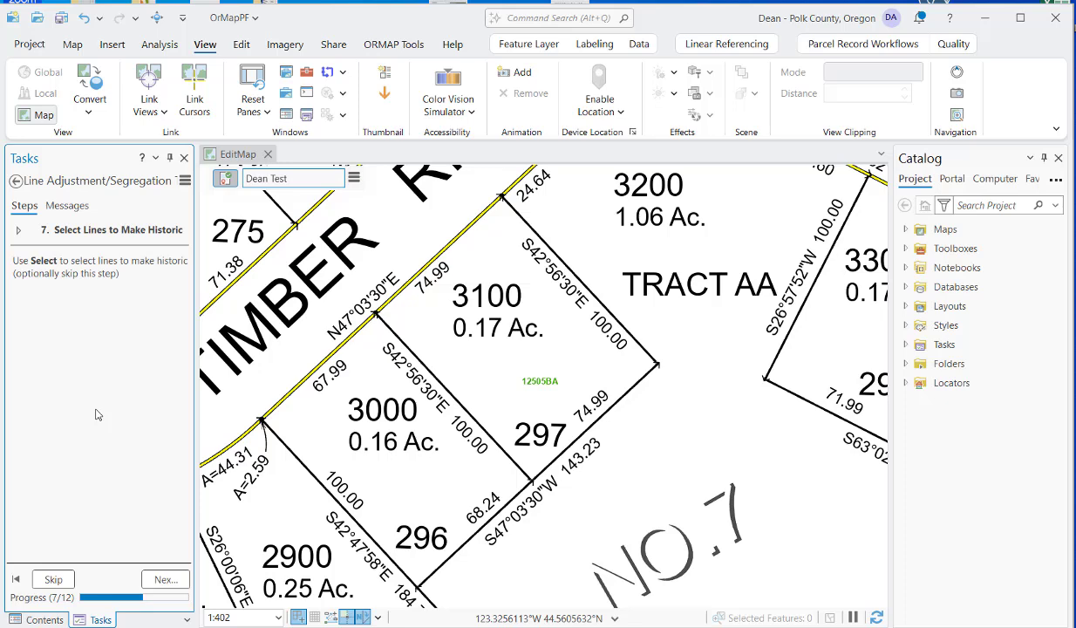
Skip the task steps for selecting lines and making them historic
click(53, 579)
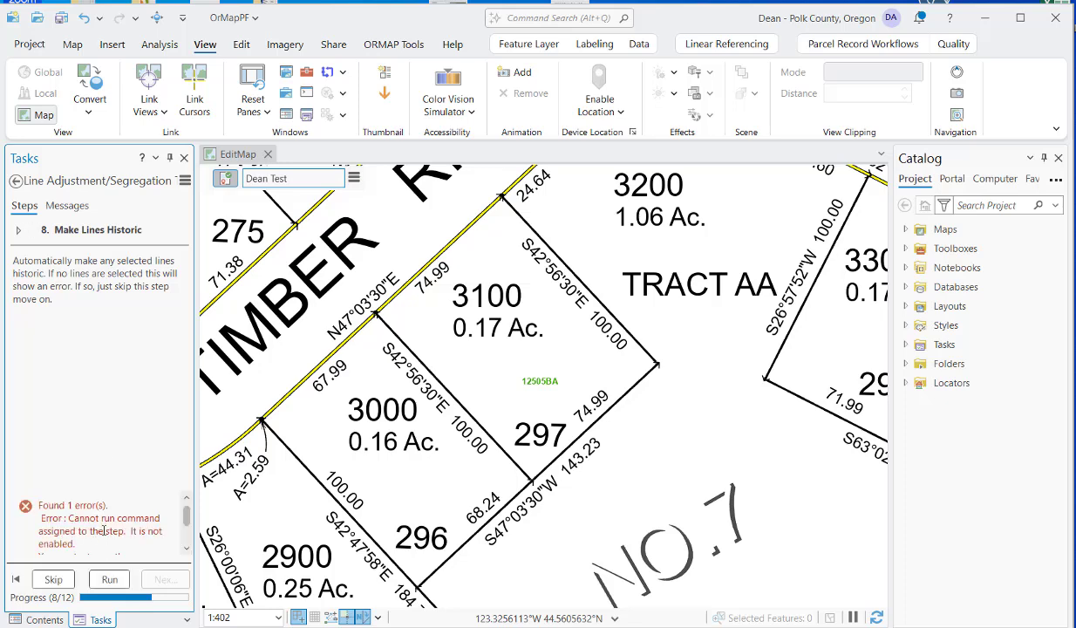
click(54, 579)
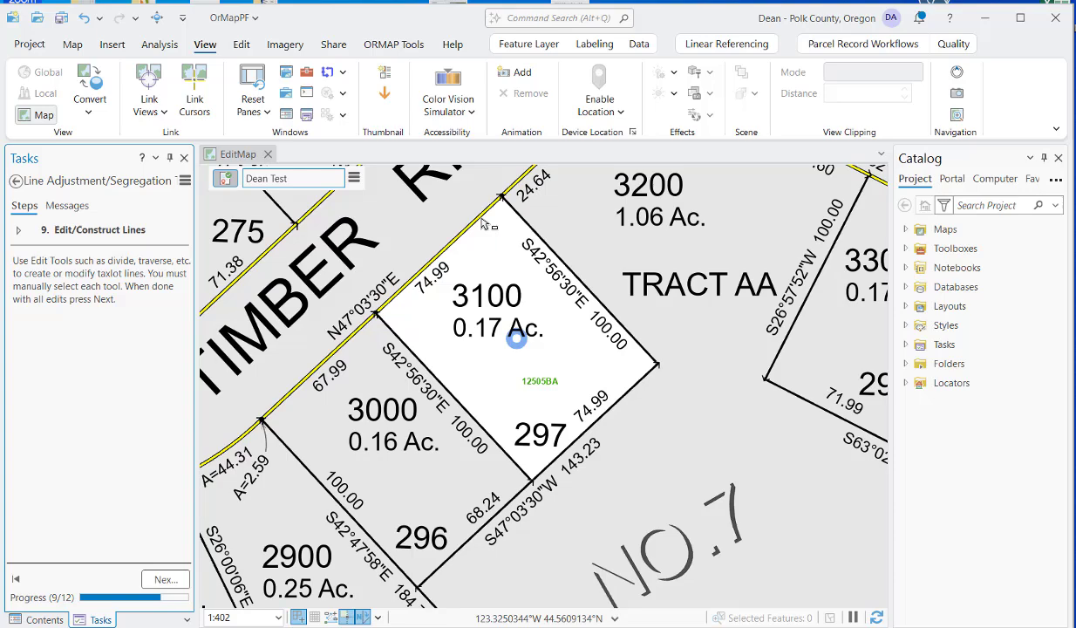
Divide taxlot 3100's road-side boundary line by distance at 60 ft from the start of the line
drag(471, 209, 487, 233)
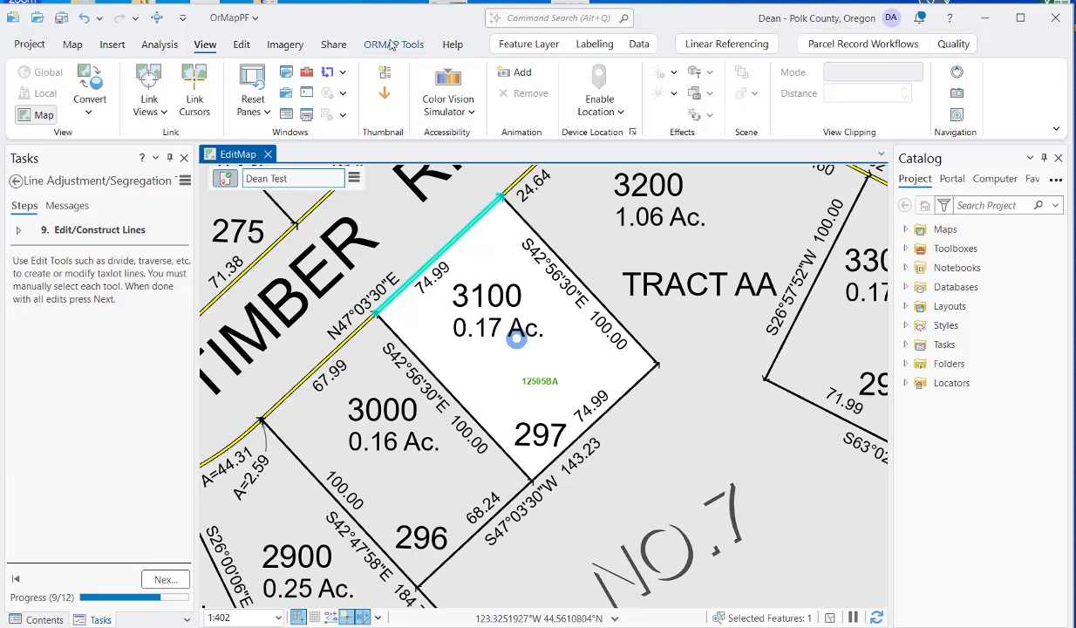
click(241, 43)
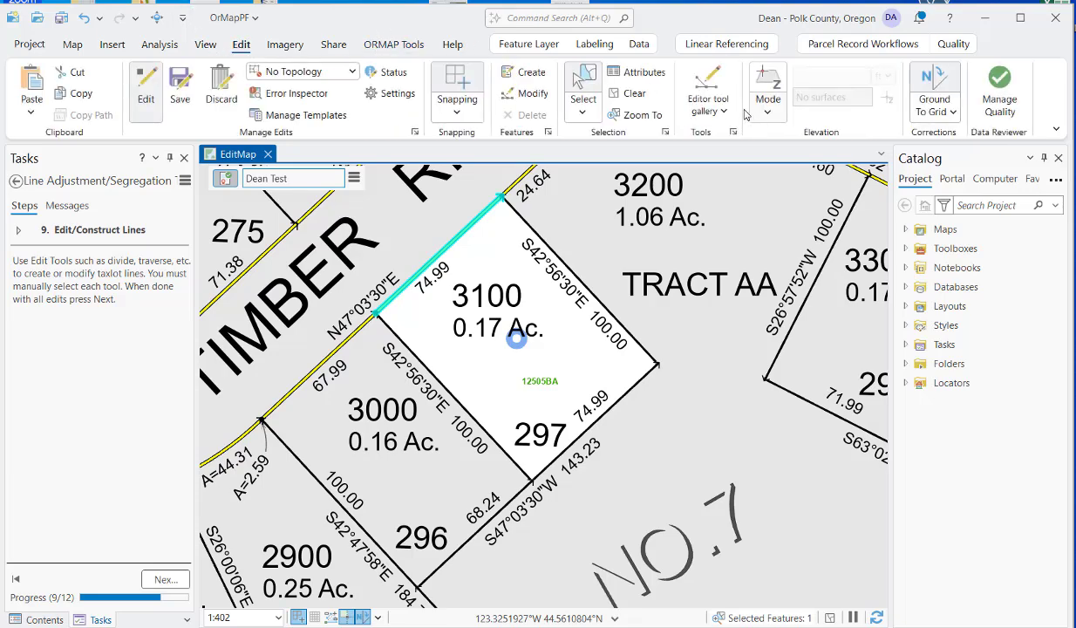
click(863, 45)
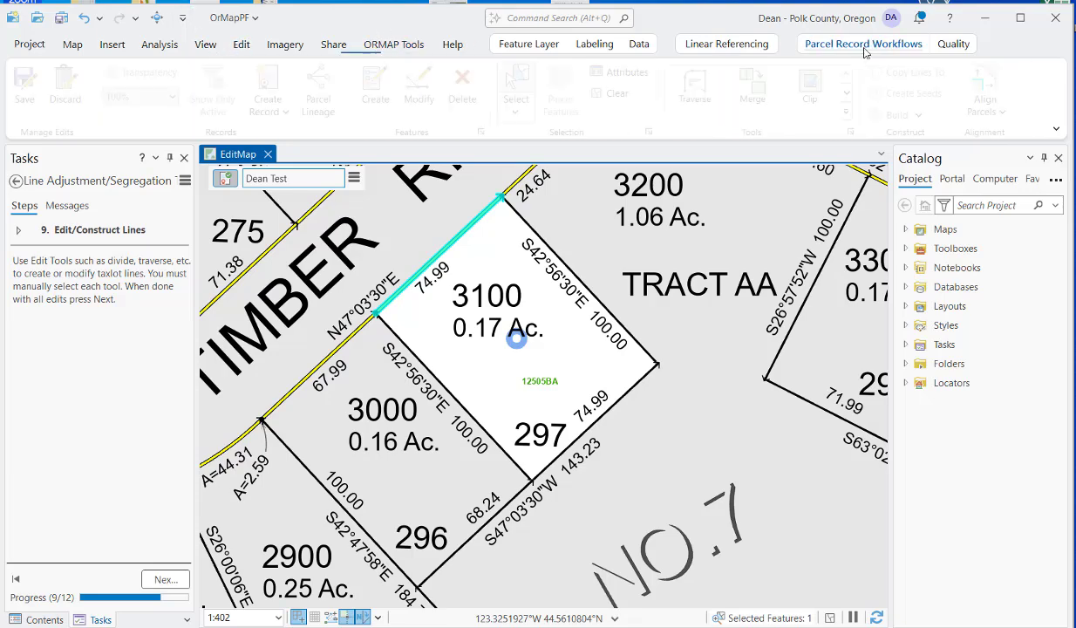
click(832, 113)
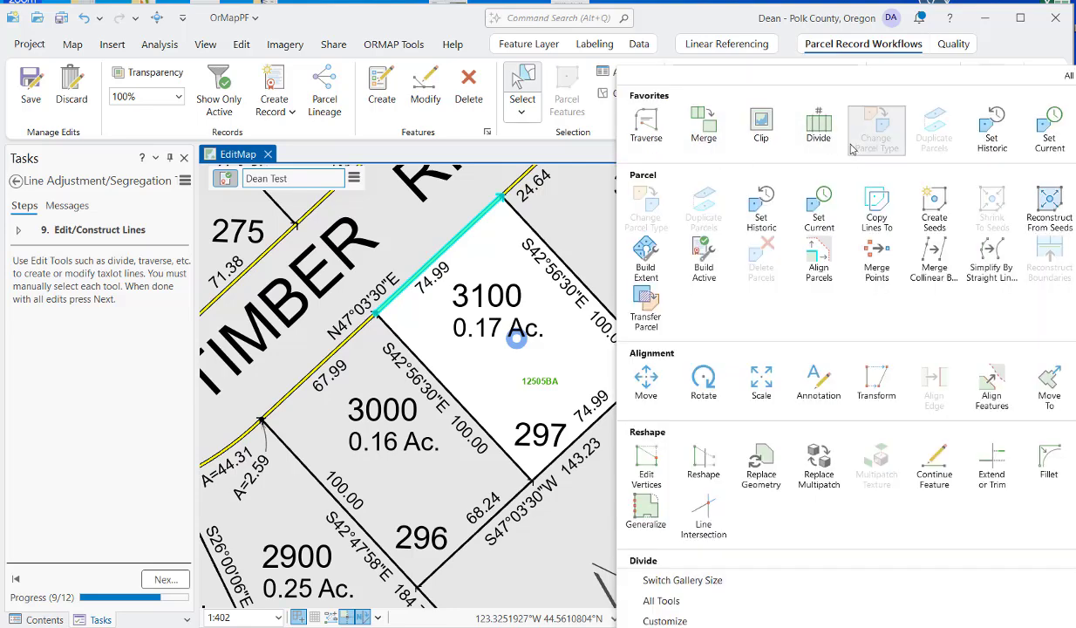
click(818, 122)
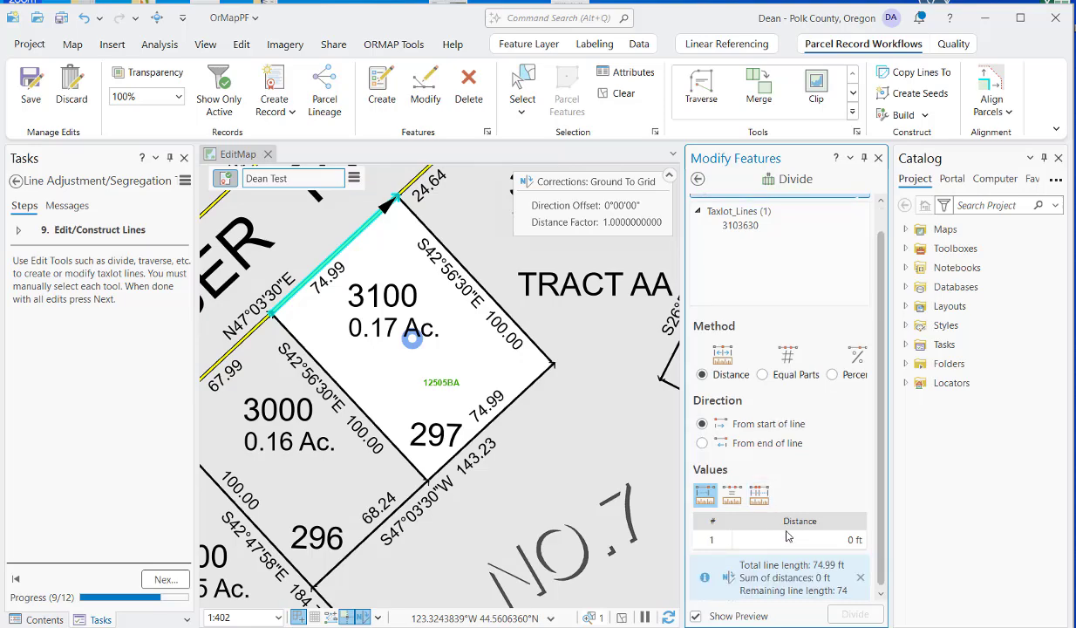
click(831, 535)
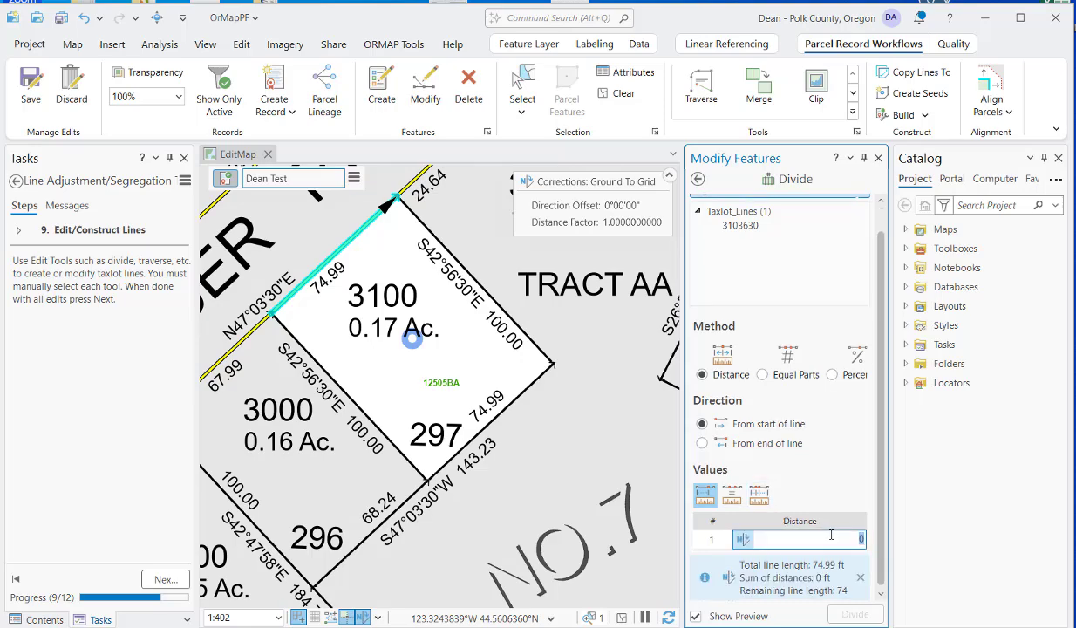
text(60)
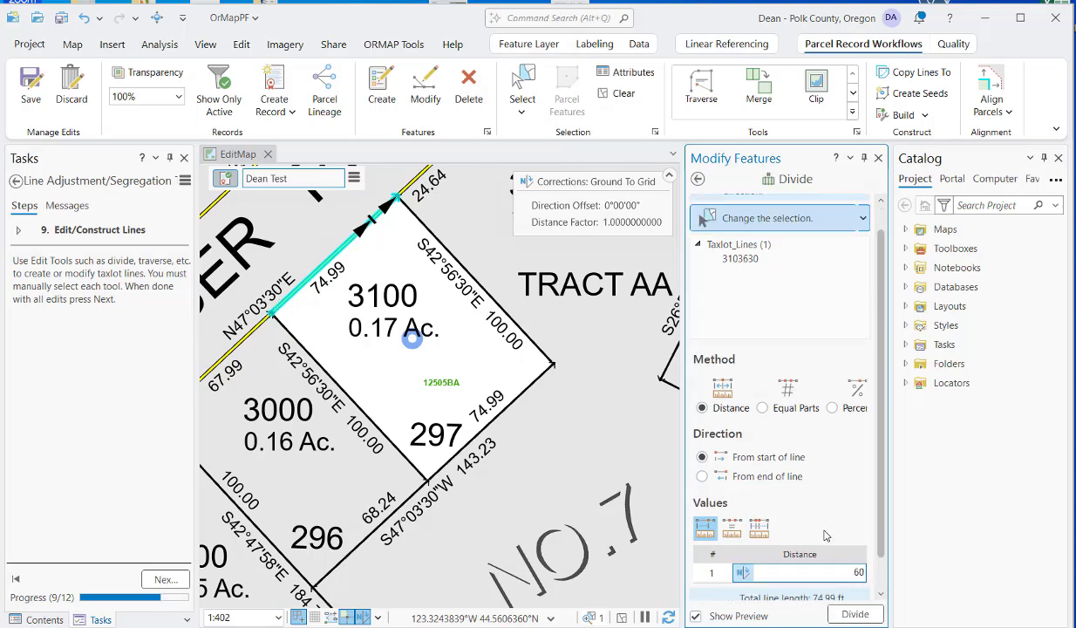
click(857, 615)
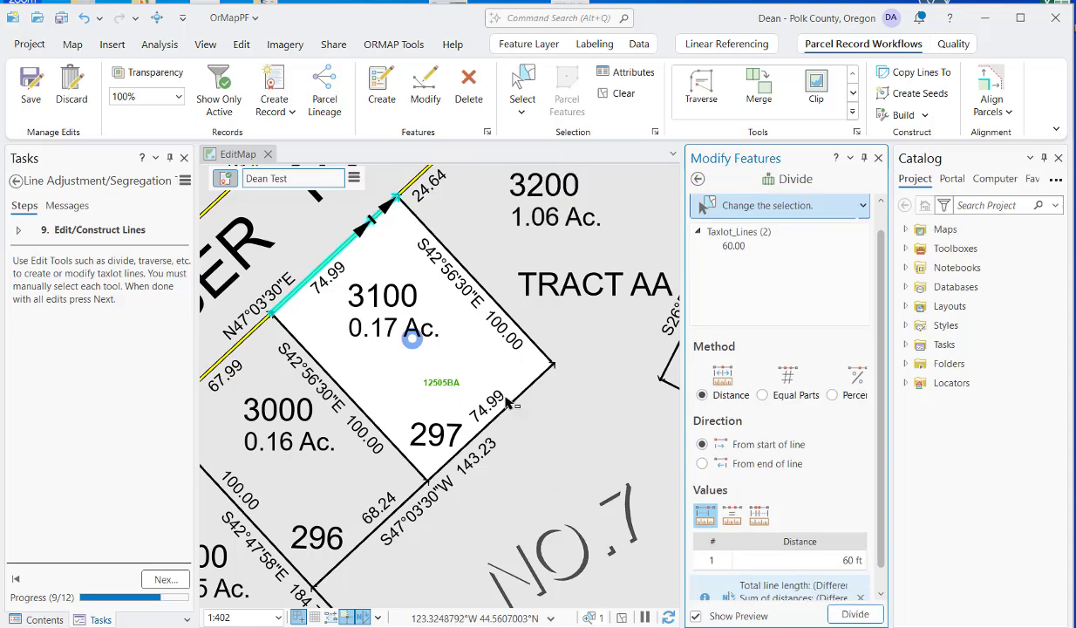
Divide taxlot 3100's rear boundary line, opposite the road, at 60 ft from its start, and finish dividing
drag(521, 388, 540, 399)
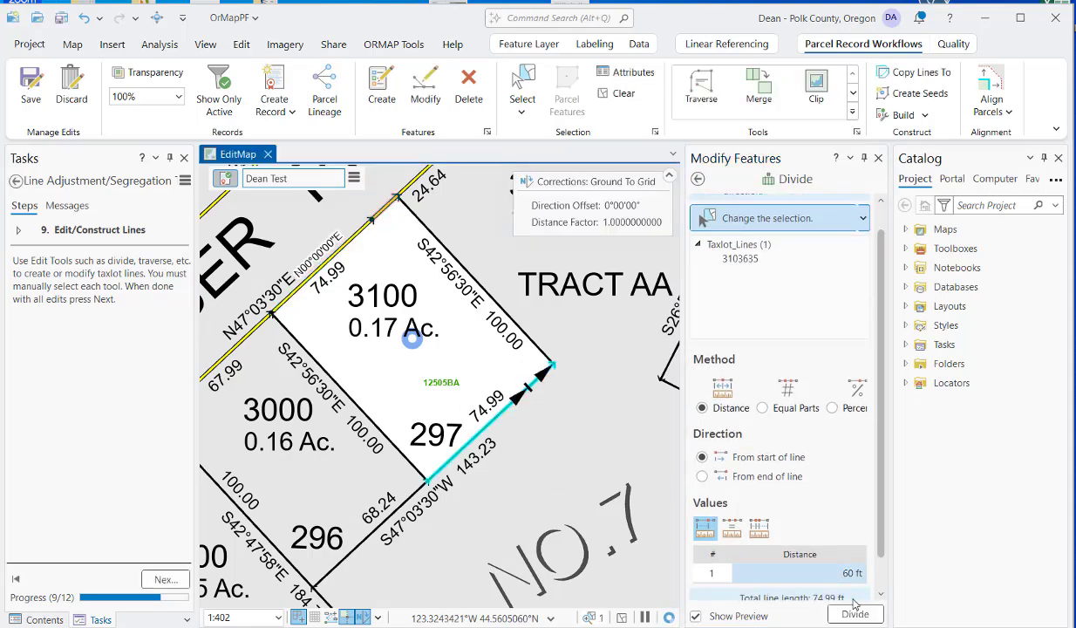
click(854, 614)
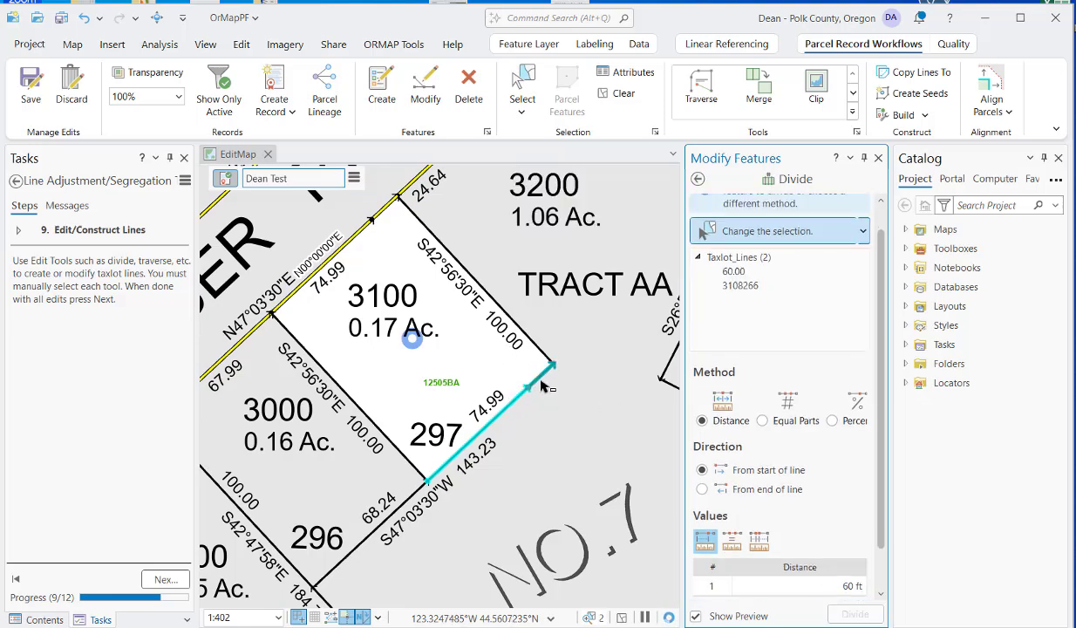
click(878, 159)
Draw a Parcel Boundary line across taxlot 3100 from the rear split point to the road-side one, and proceed to the Edit/Modify Seeds step
click(383, 94)
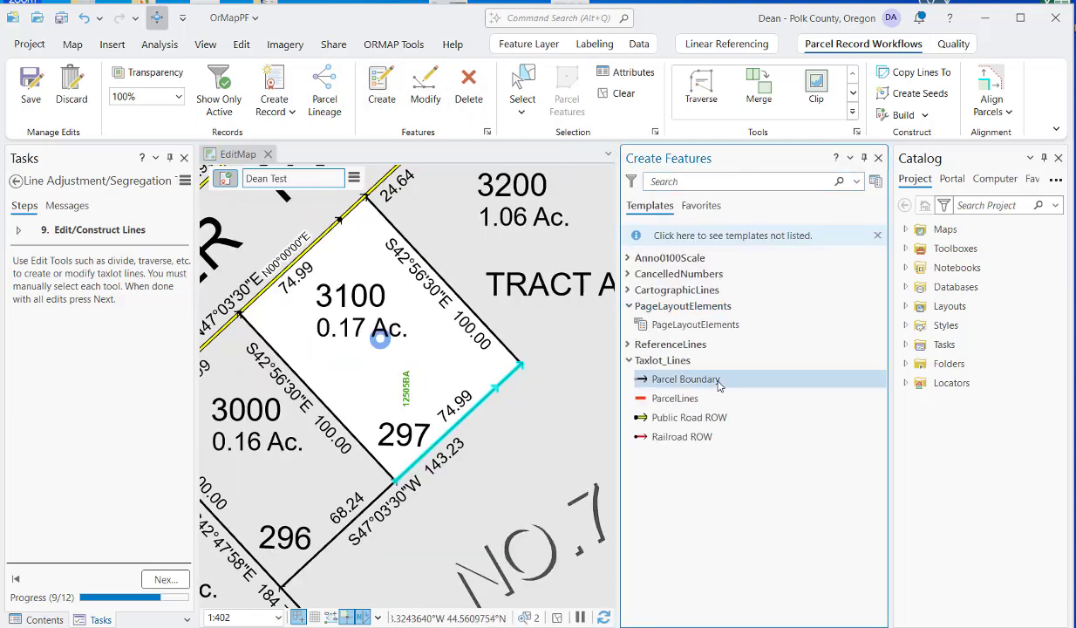
click(719, 383)
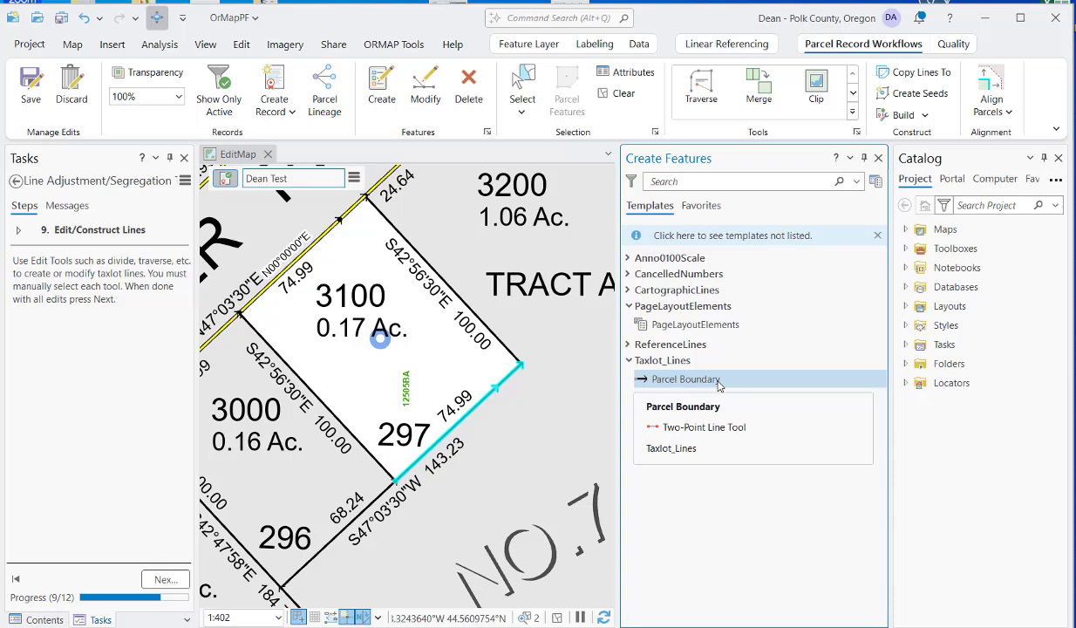
click(718, 381)
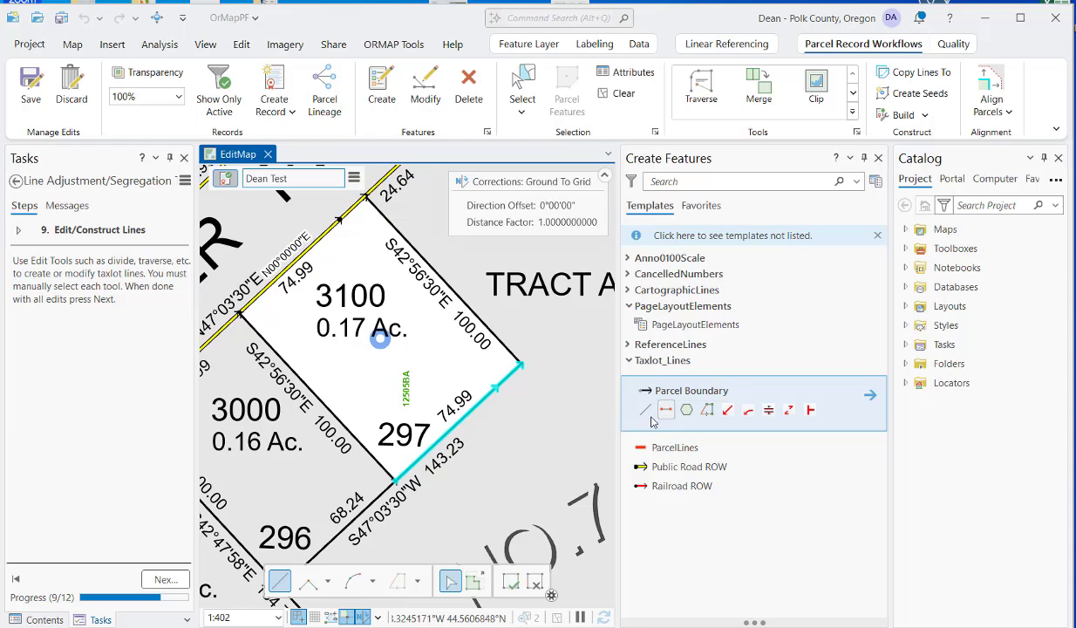
click(645, 410)
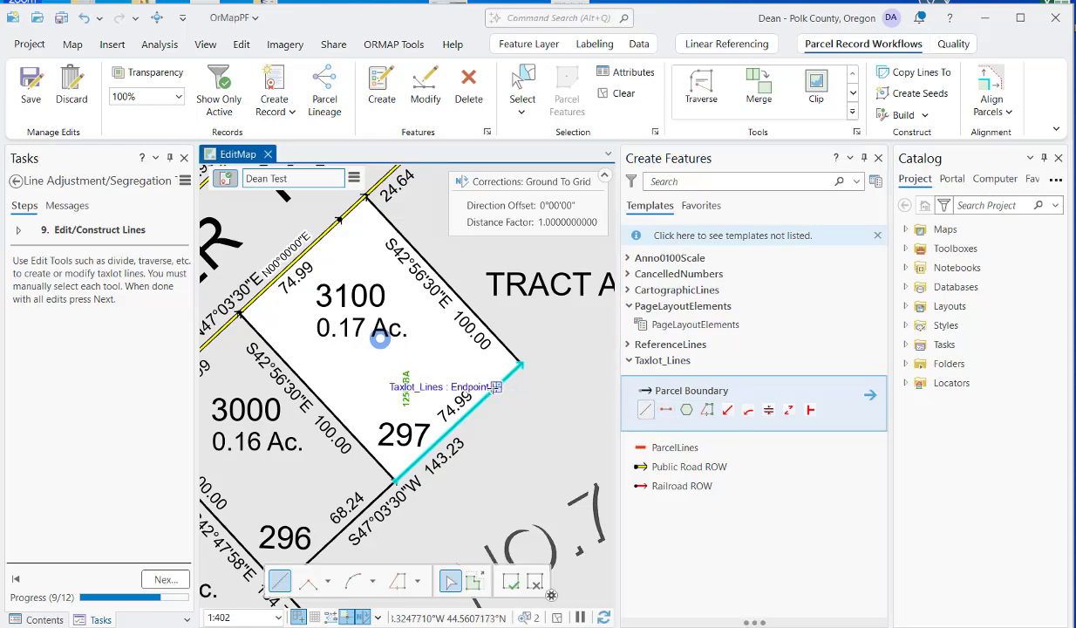
click(495, 386)
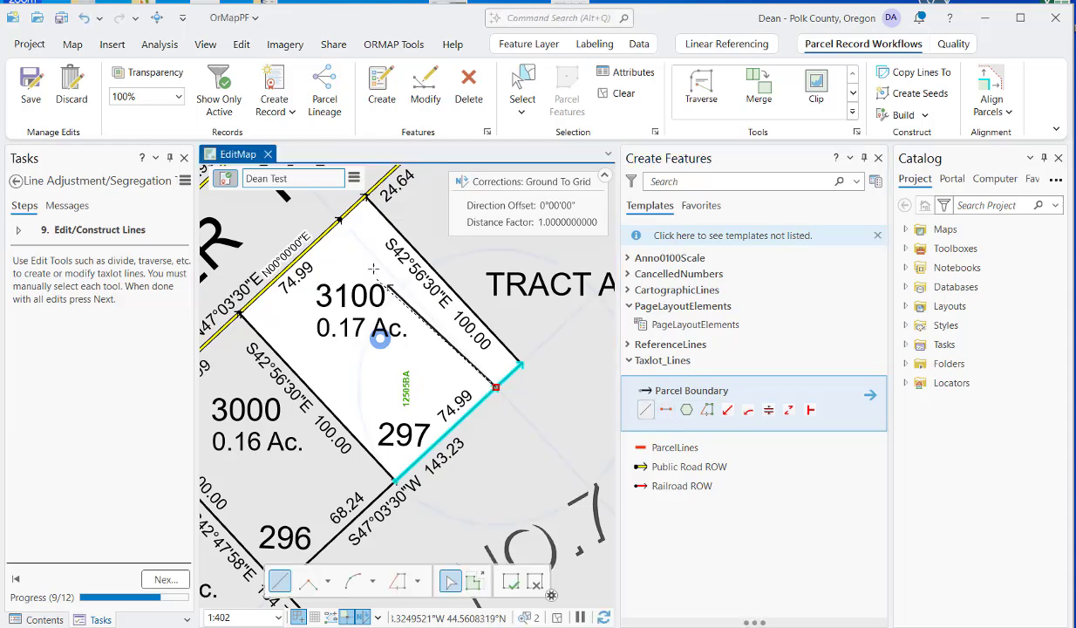
double_click(339, 219)
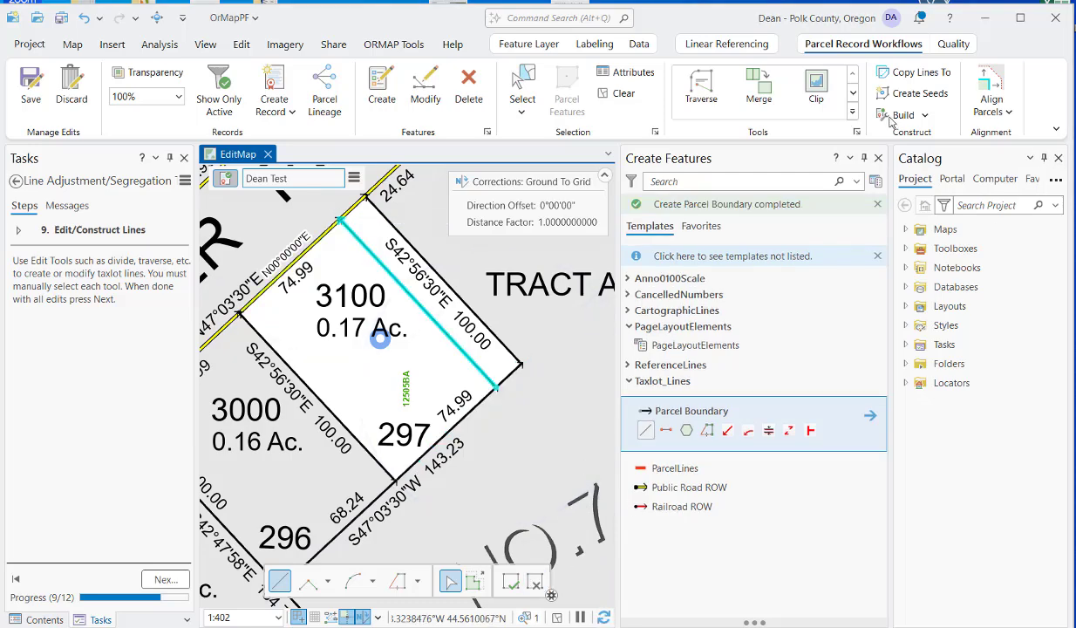
click(878, 158)
click(878, 157)
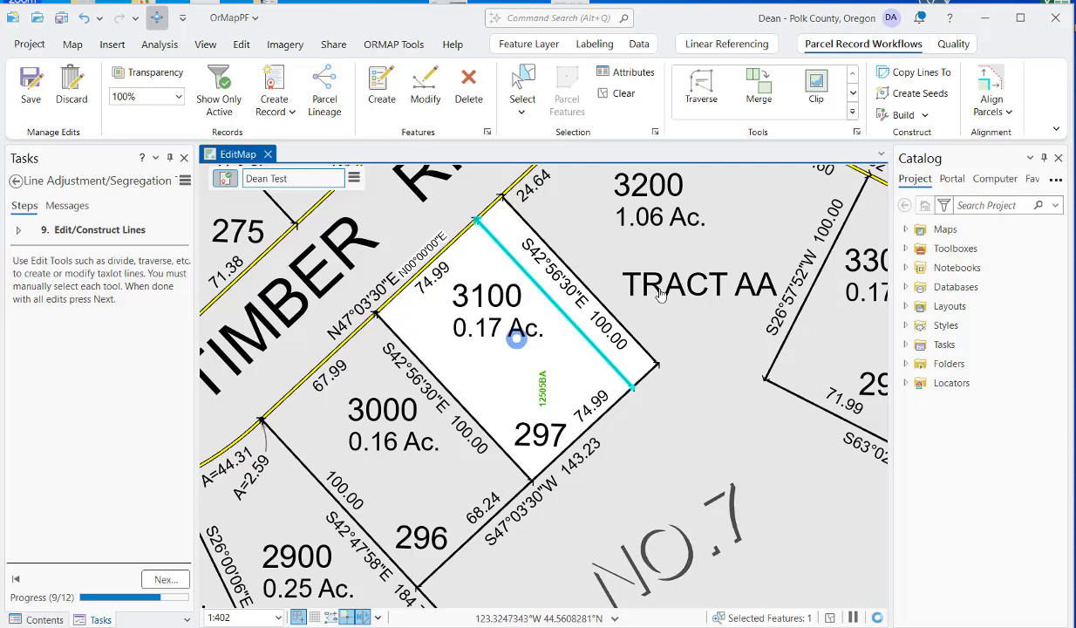
click(165, 578)
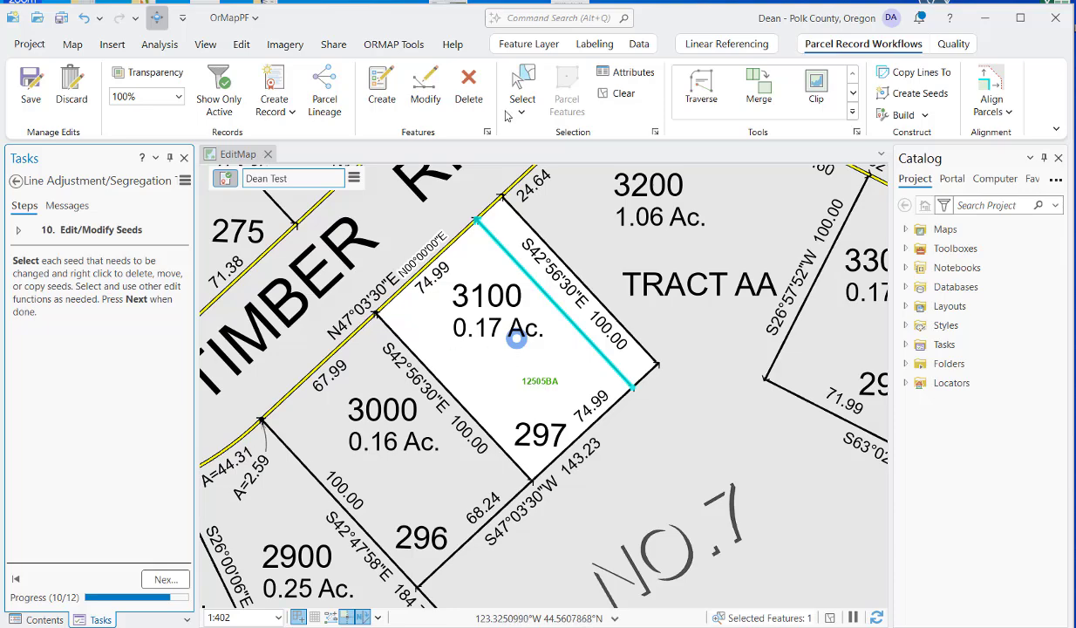
Copy the seed of taxlot 3100 and paste a duplicate of it on the map
click(512, 73)
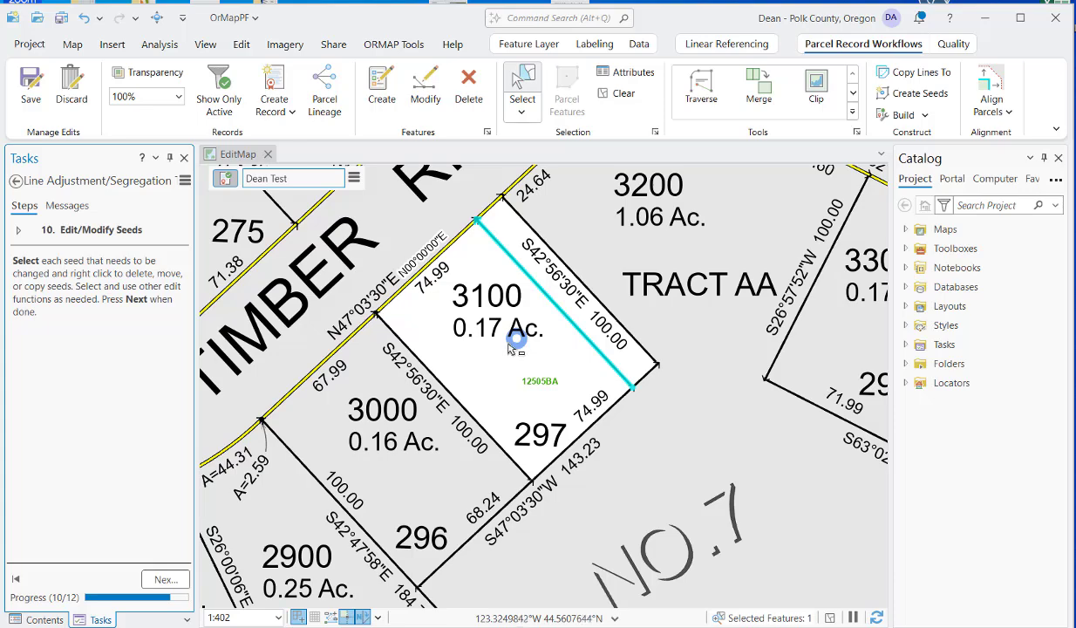
click(513, 344)
right_click(514, 343)
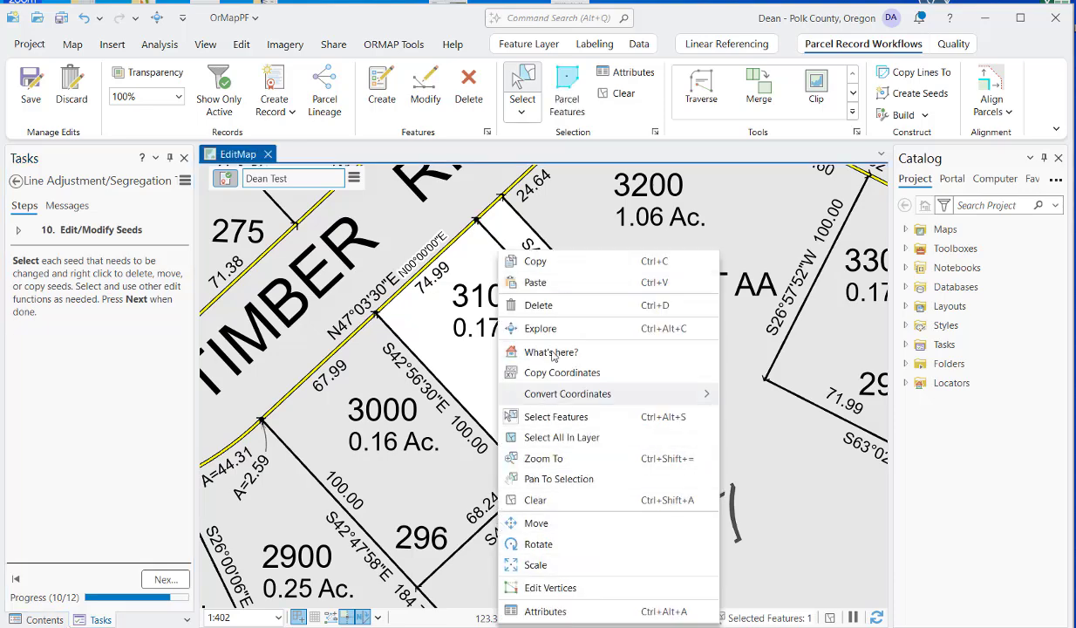
click(547, 256)
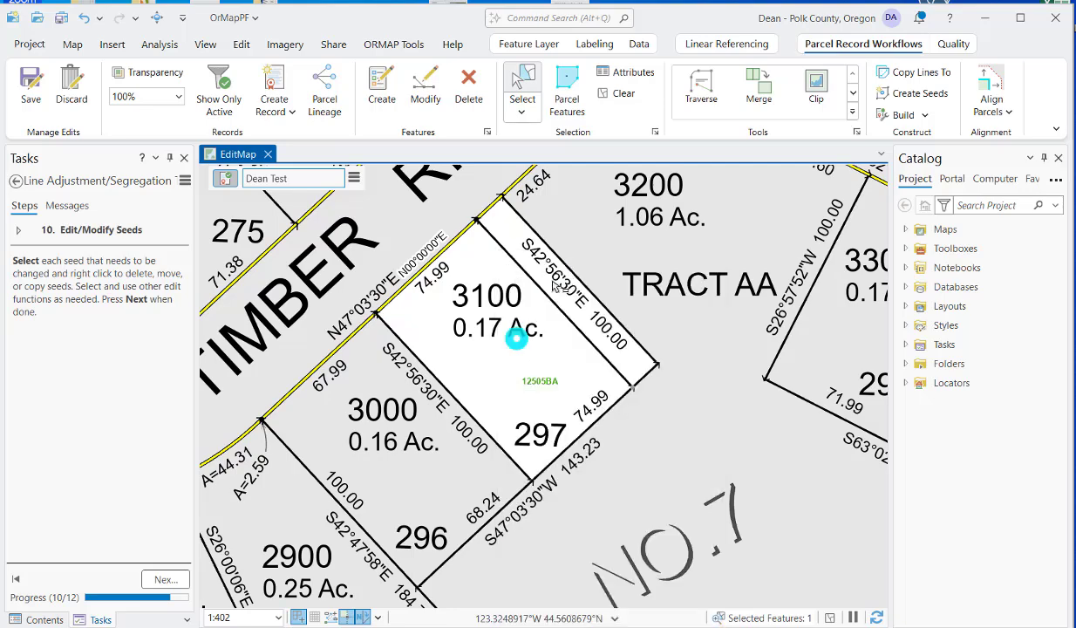
right_click(489, 352)
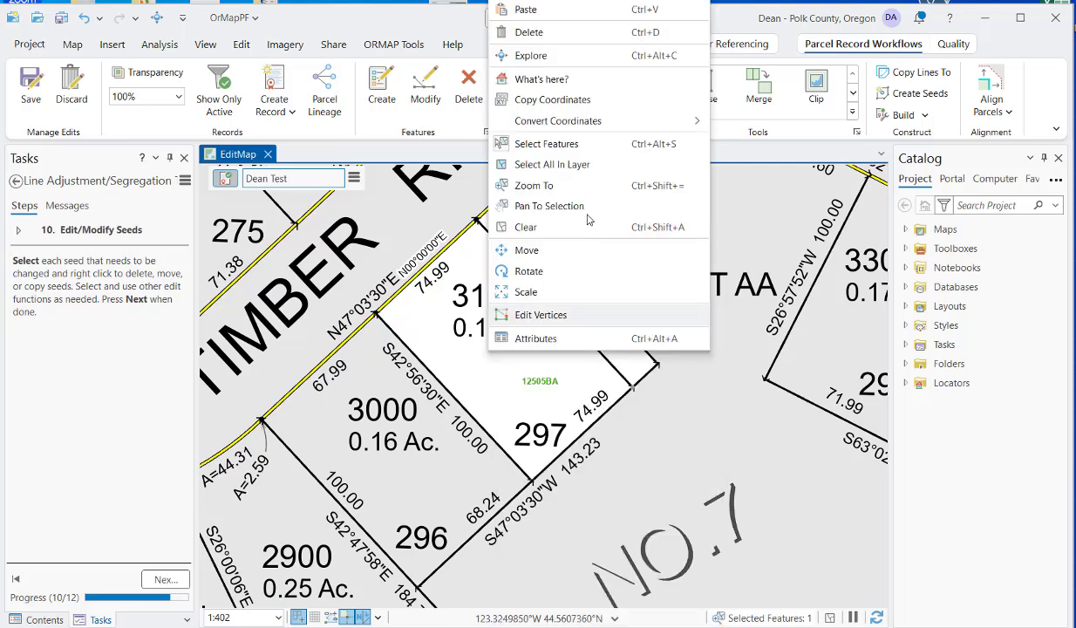
click(558, 12)
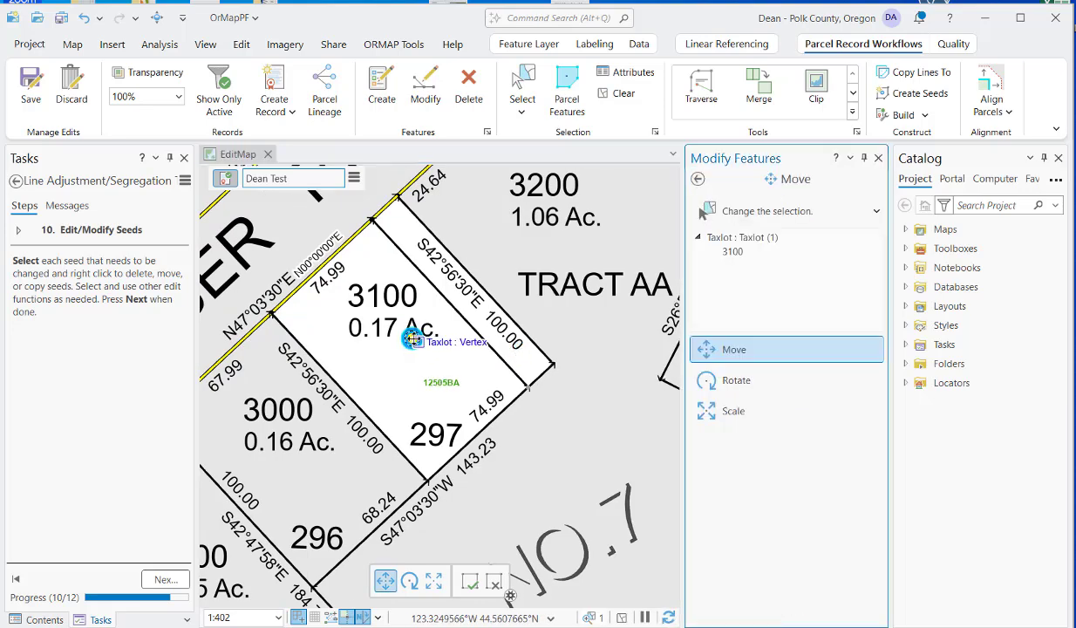
Move one of the two seeds into the narrow strip beyond the new dividing line, and proceed to the Update Attributes step
drag(412, 340, 458, 288)
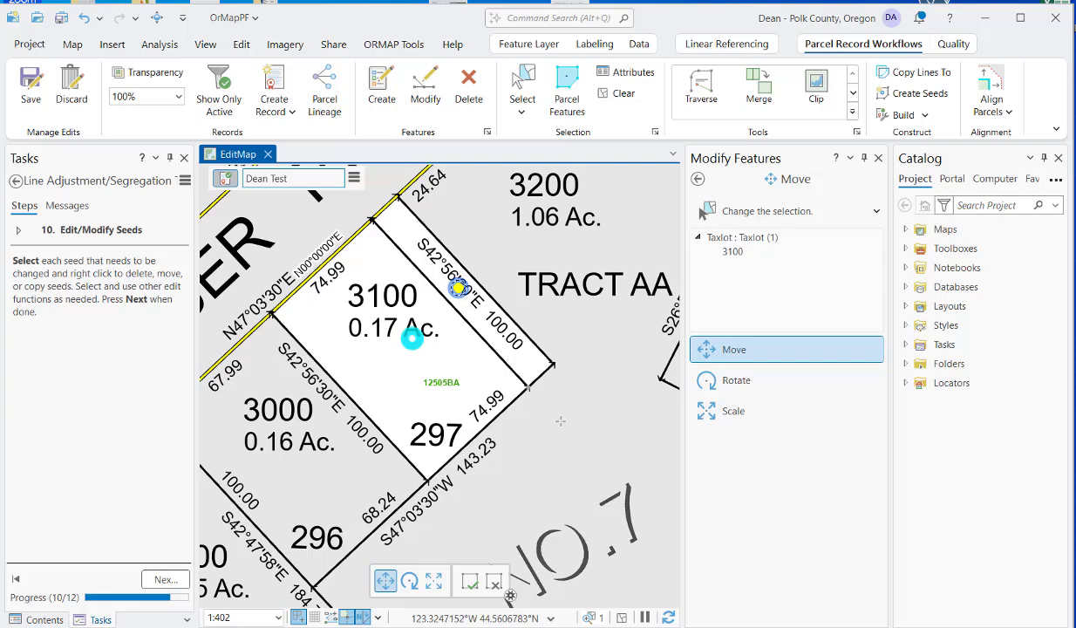
click(469, 583)
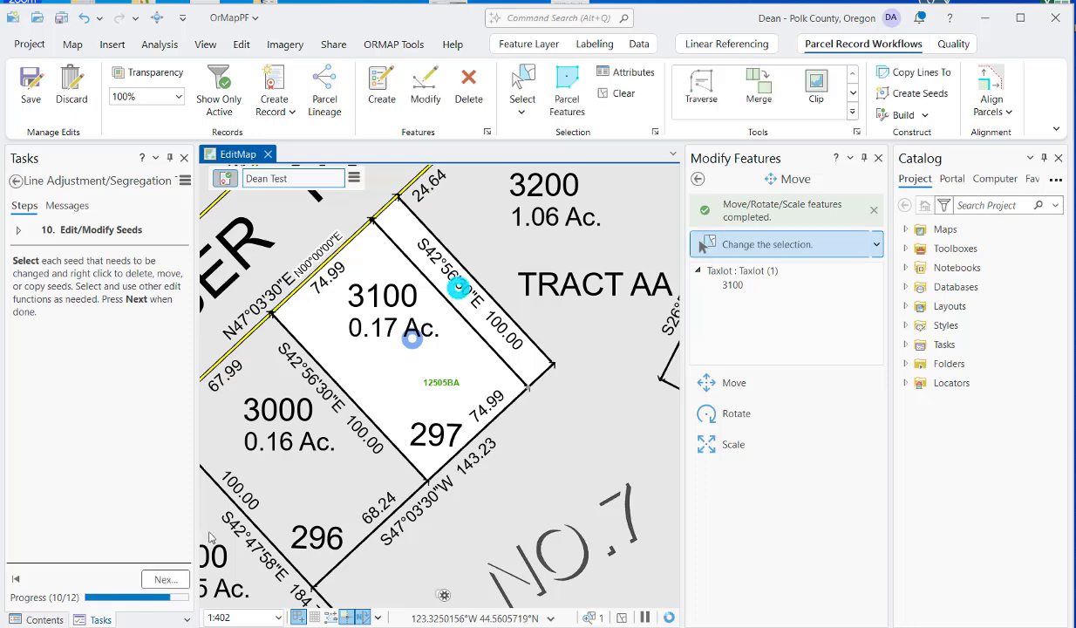
click(164, 578)
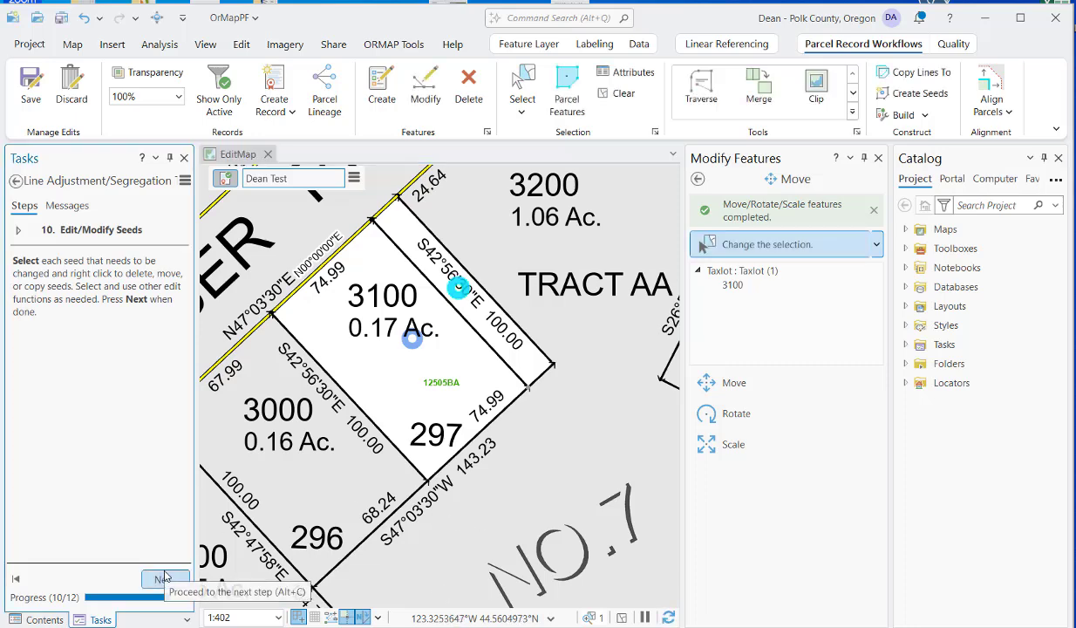
click(164, 578)
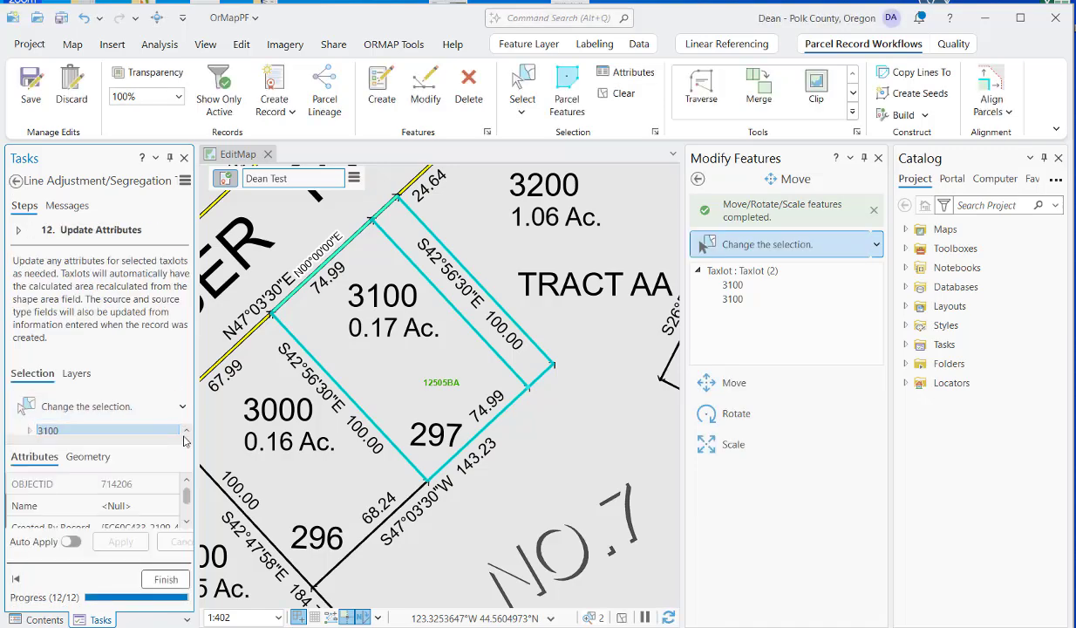
Change the Taxlot attribute of the new narrow parcel to 3101
drag(95, 442, 95, 458)
click(96, 439)
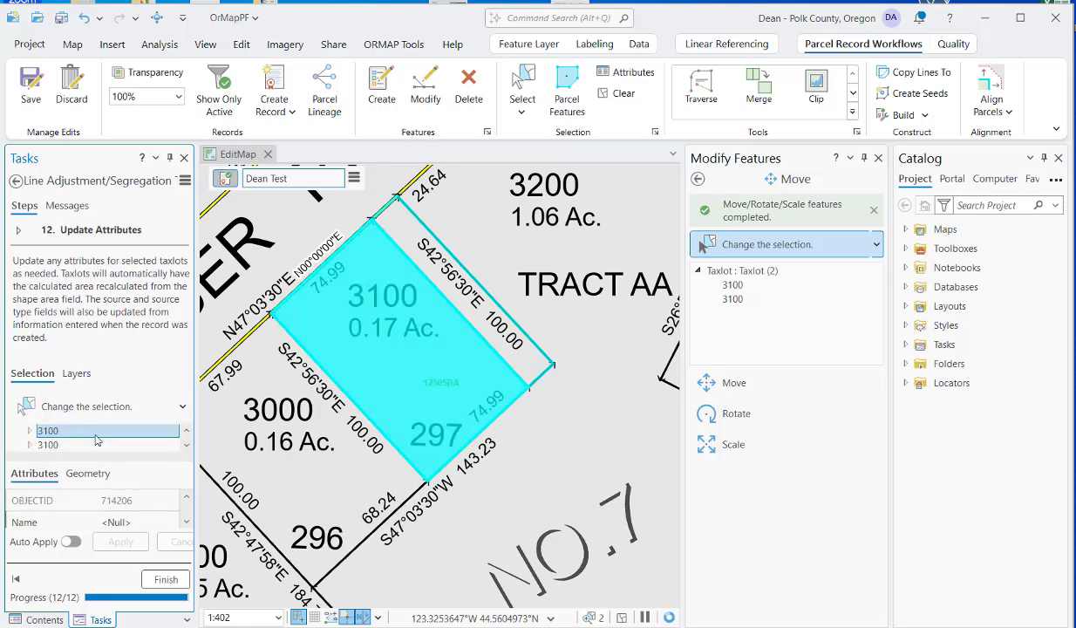
click(96, 446)
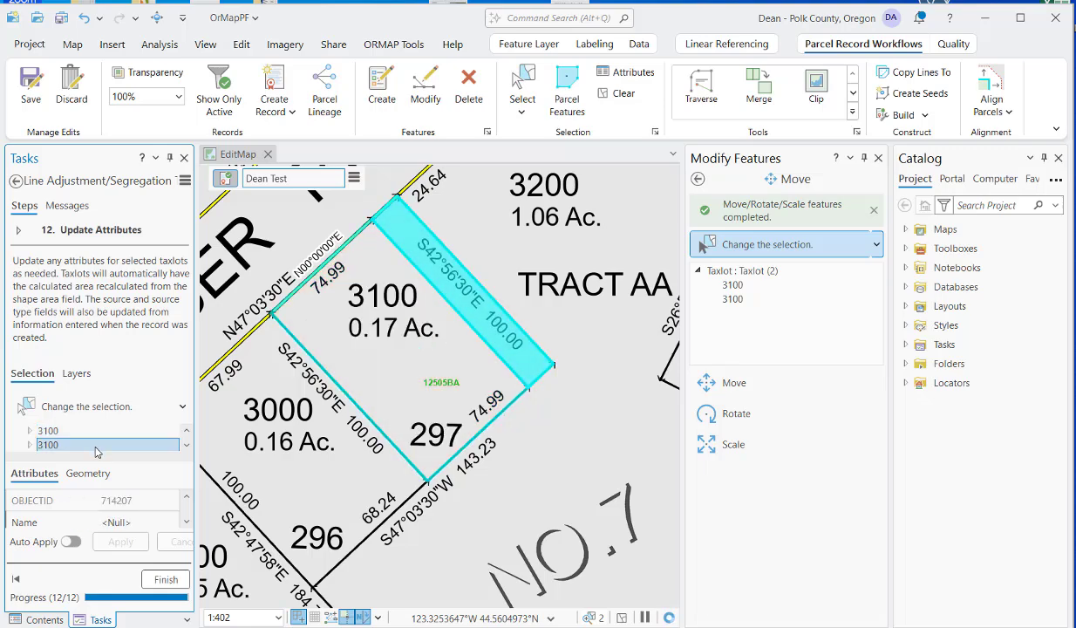
scroll(135, 524, down, 5)
scroll(135, 523, down, 4)
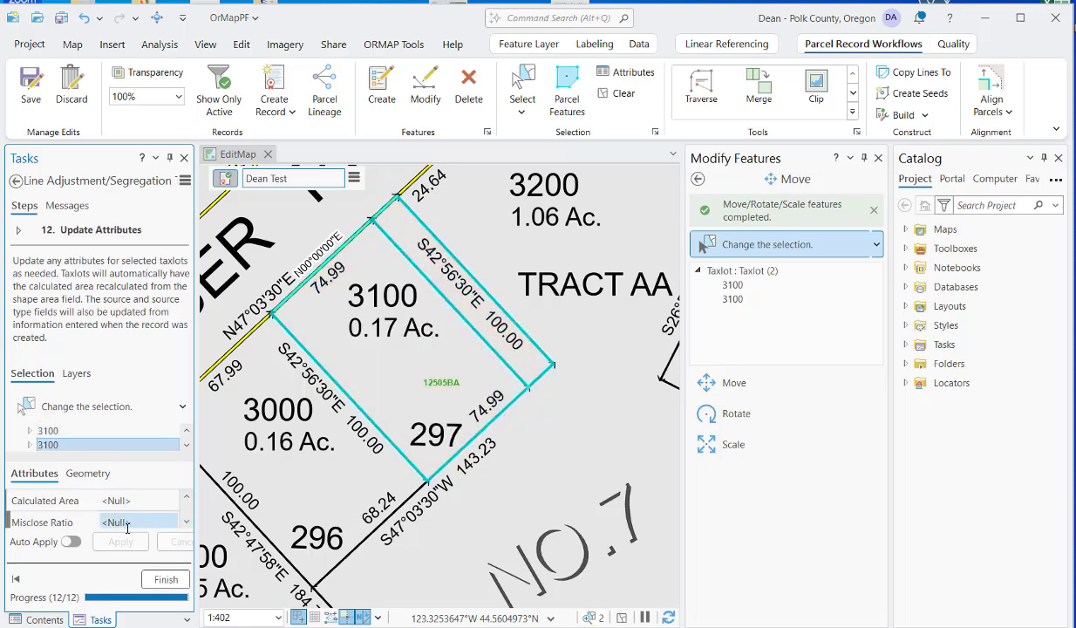
scroll(126, 519, down, 4)
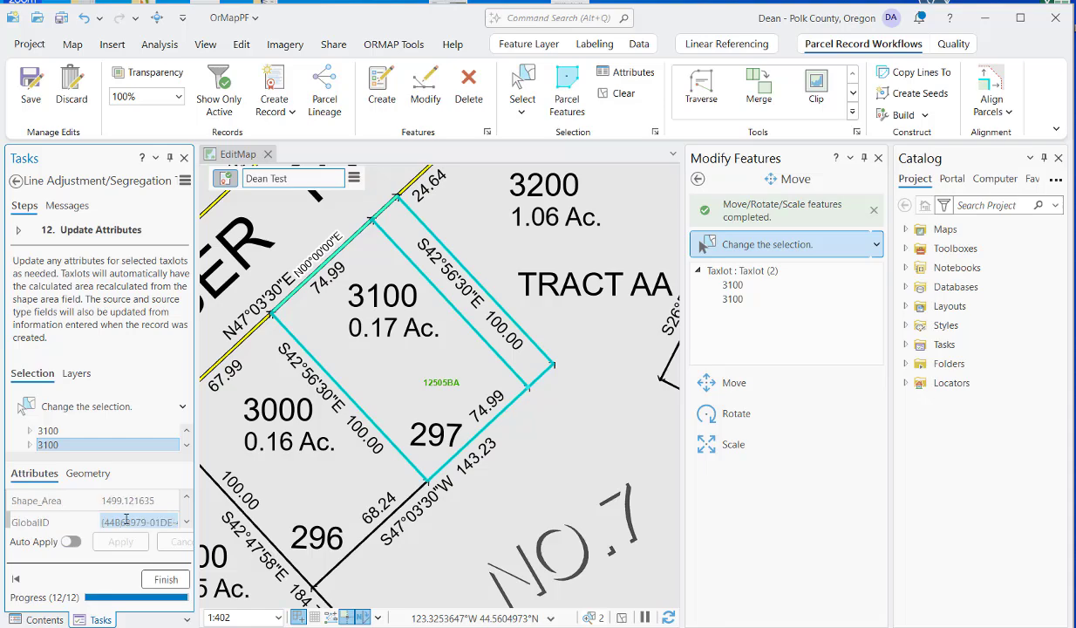
scroll(126, 520, down, 1)
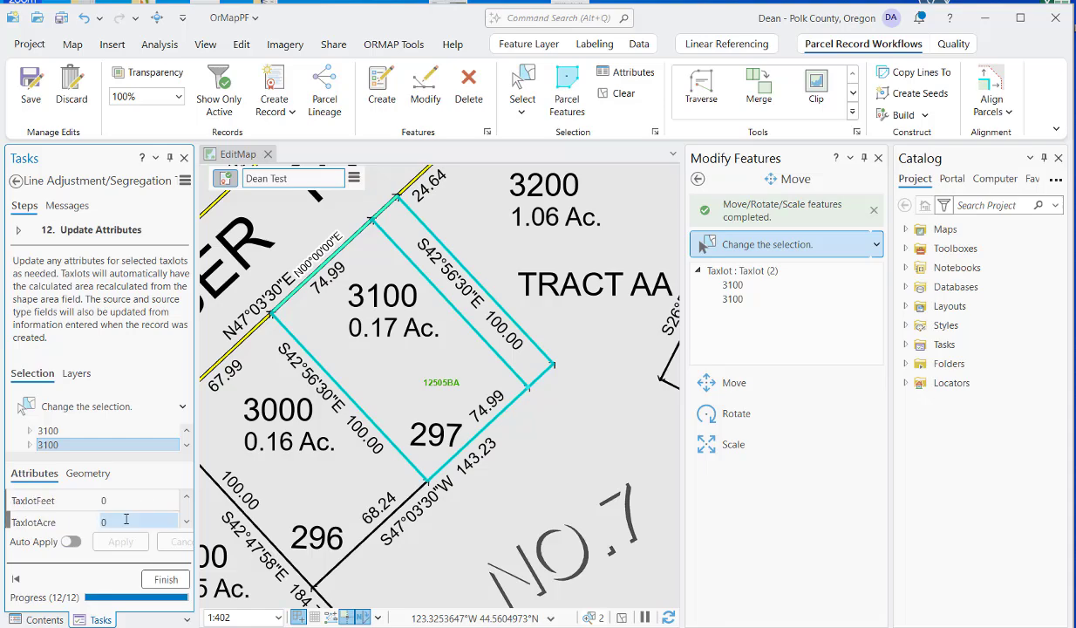
scroll(127, 520, up, 1)
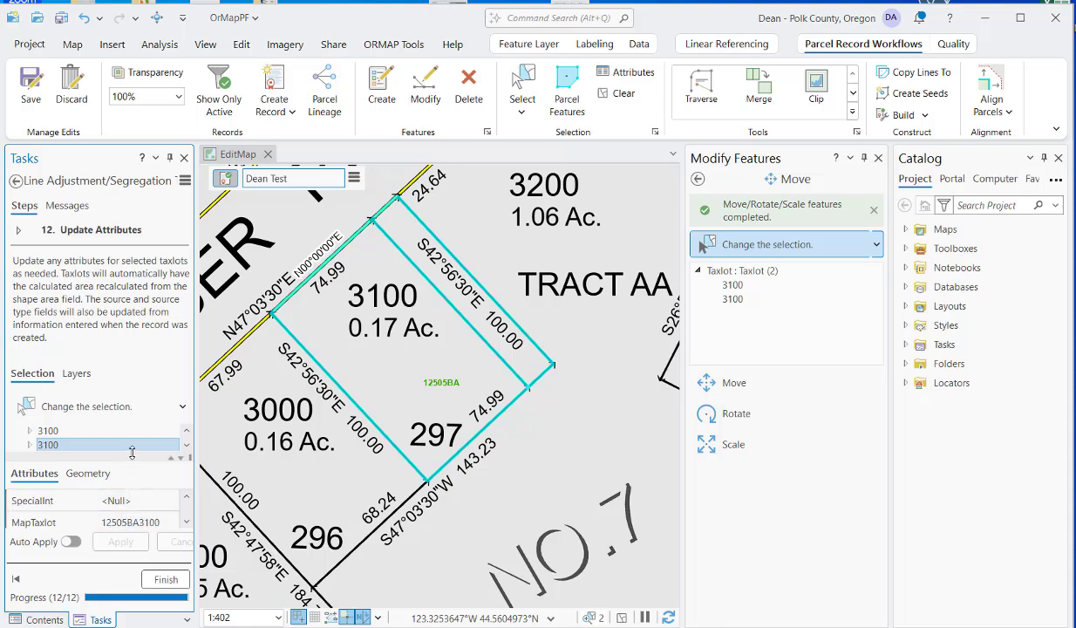
drag(134, 433, 129, 358)
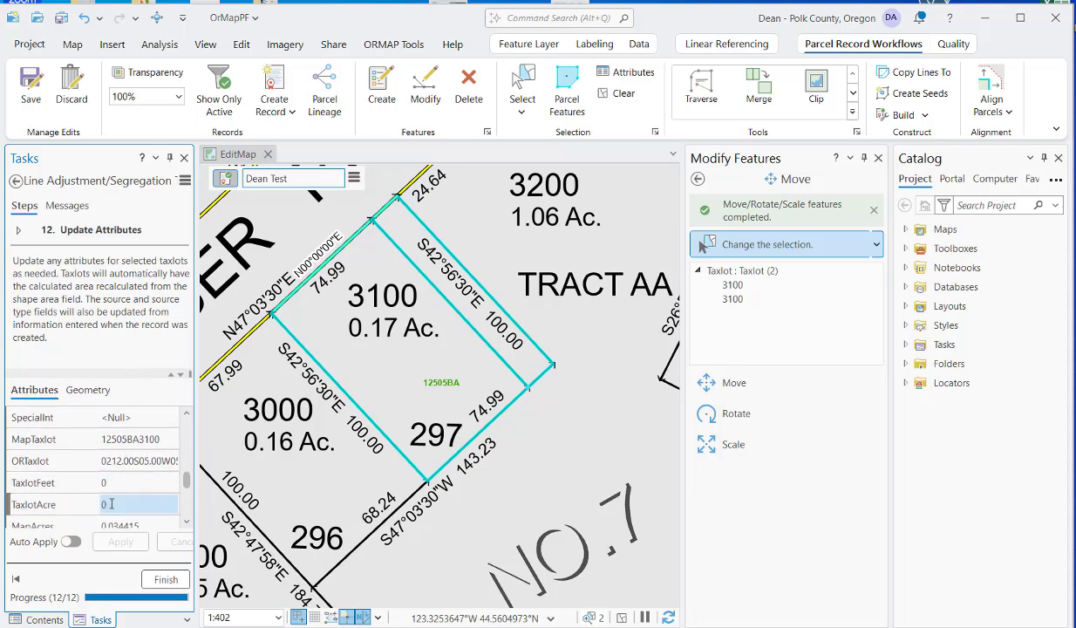
scroll(112, 504, down, 1)
scroll(112, 504, up, 3)
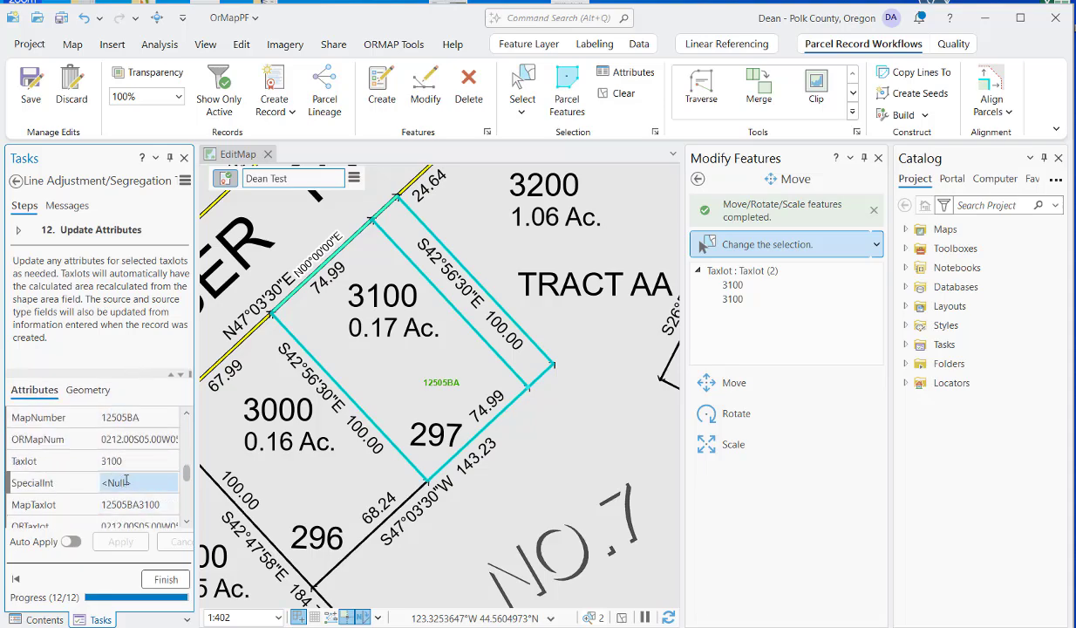
click(138, 464)
click(143, 464)
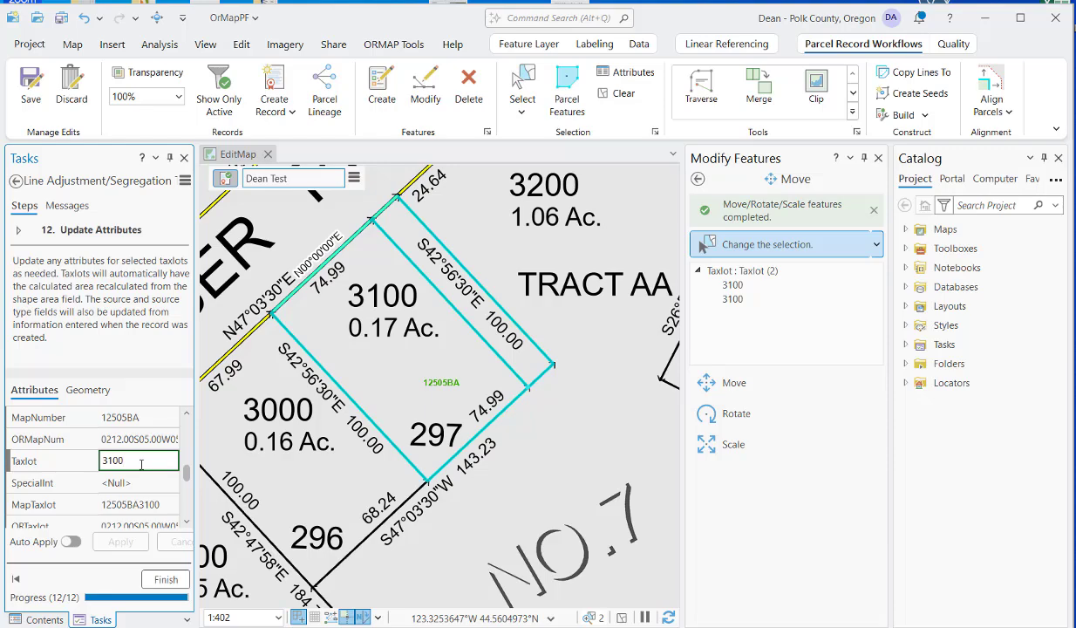
text(1)
key(Tab)
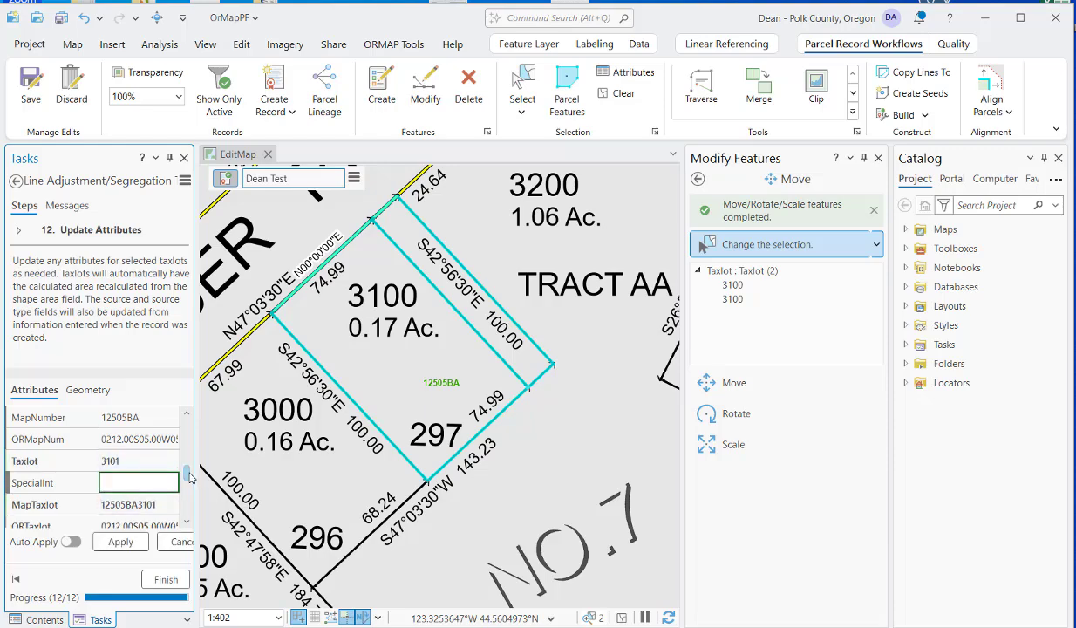
Review the narrow parcel's ORTaxlot, acreage, Source, SourceType and RecordName attributes, and finish the segregation task
drag(188, 474, 190, 479)
click(147, 463)
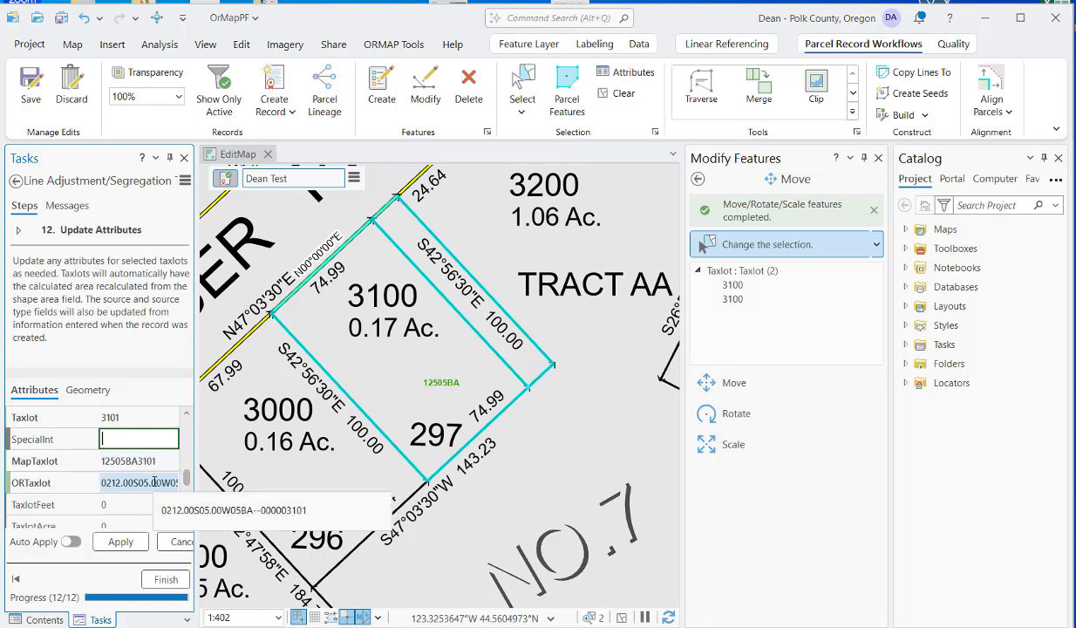
scroll(182, 490, down, 2)
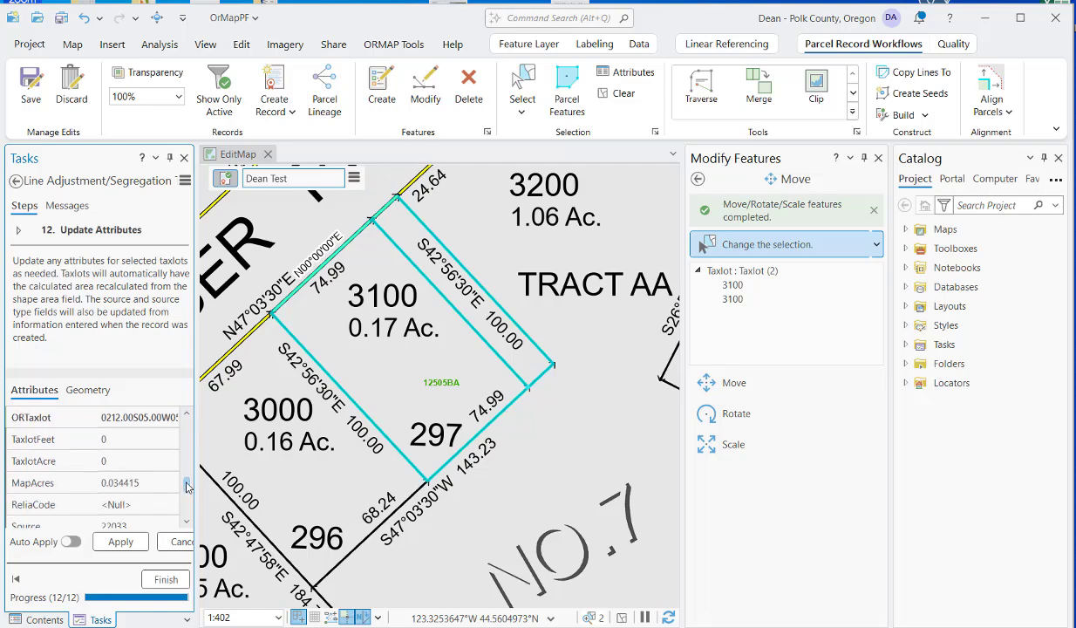
click(112, 462)
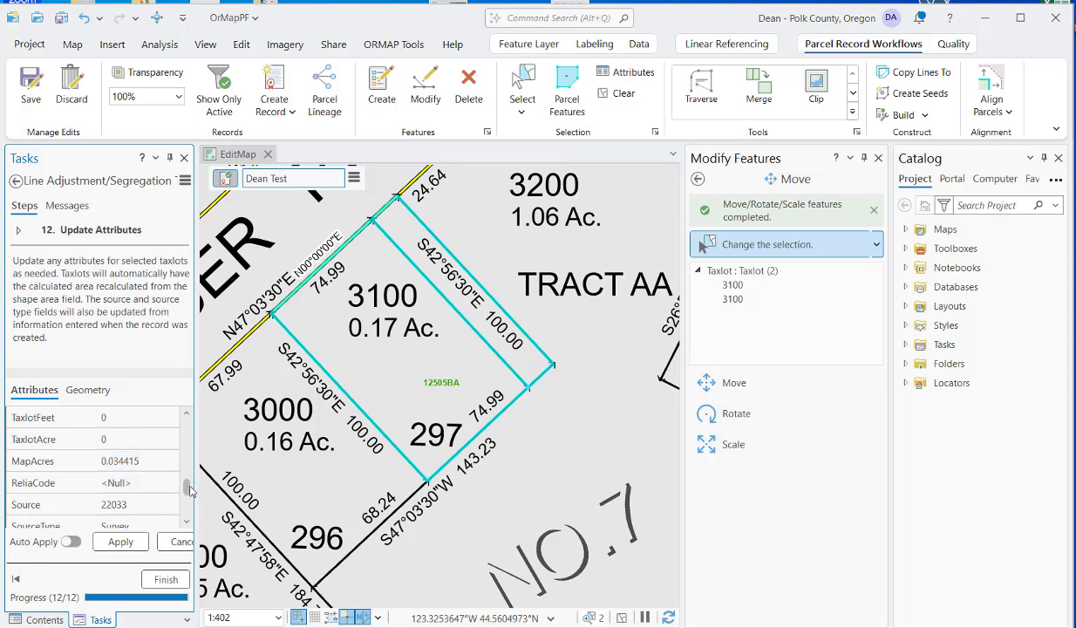
scroll(186, 497, down, 1)
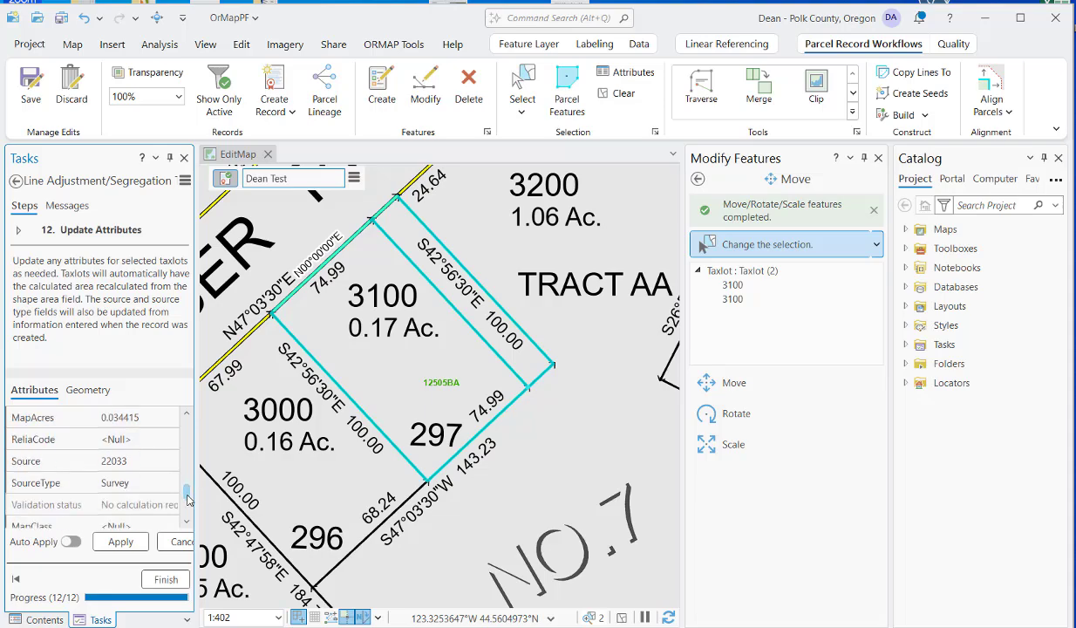
click(152, 460)
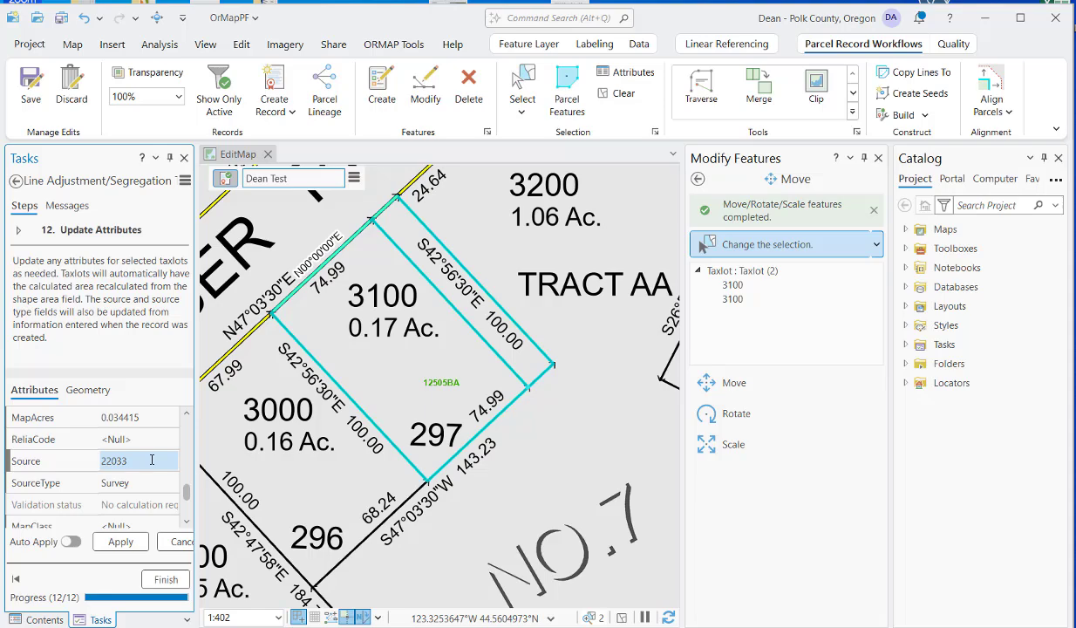
click(151, 476)
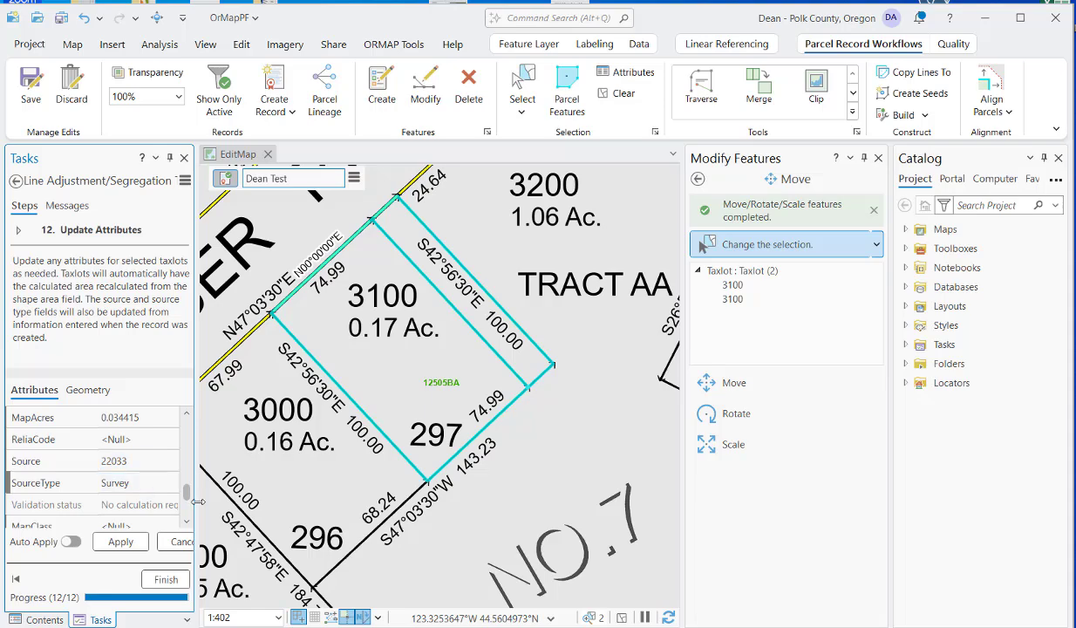
scroll(187, 500, down, 1)
drag(187, 500, 187, 512)
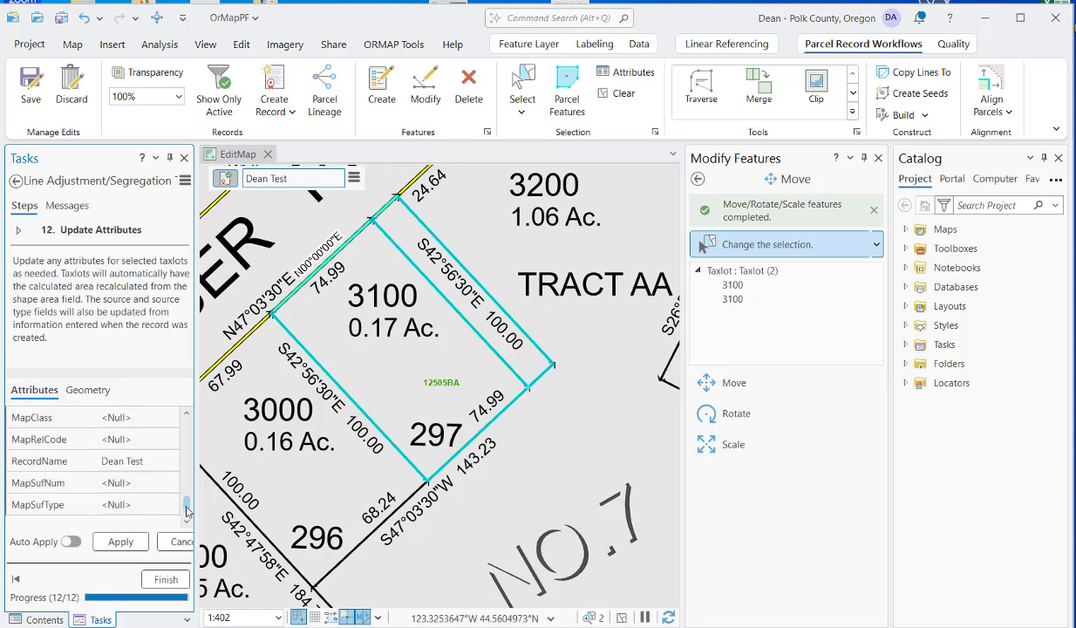
click(139, 463)
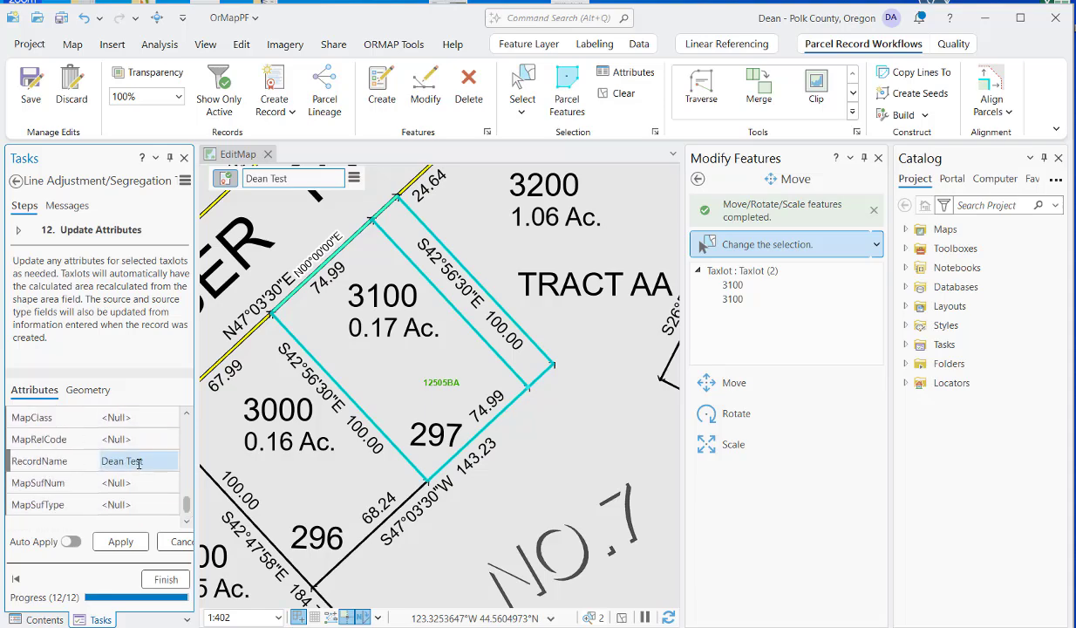
click(162, 580)
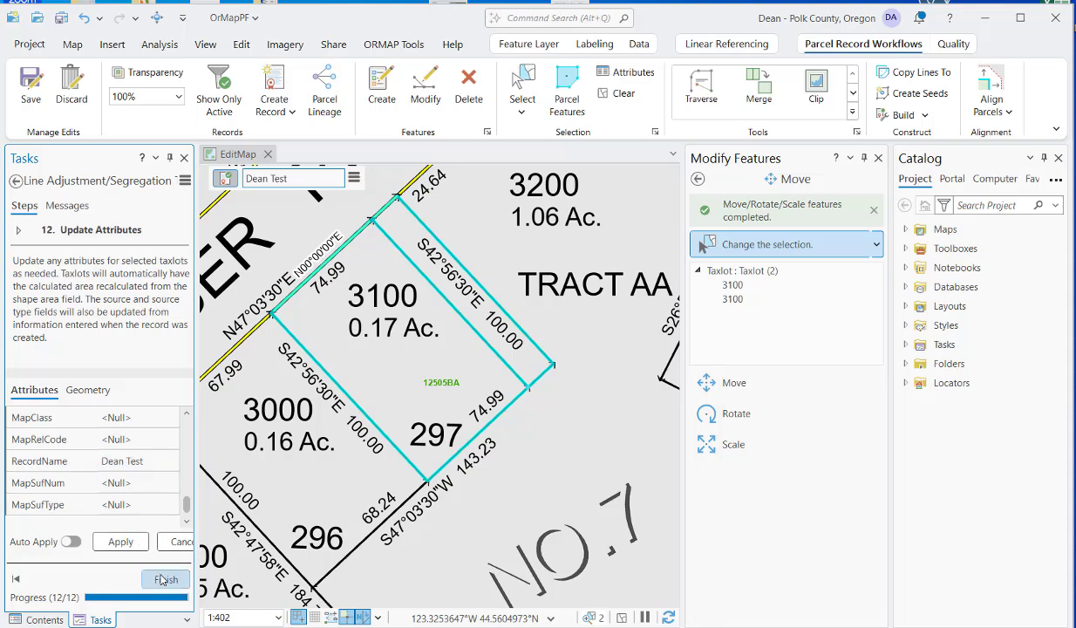